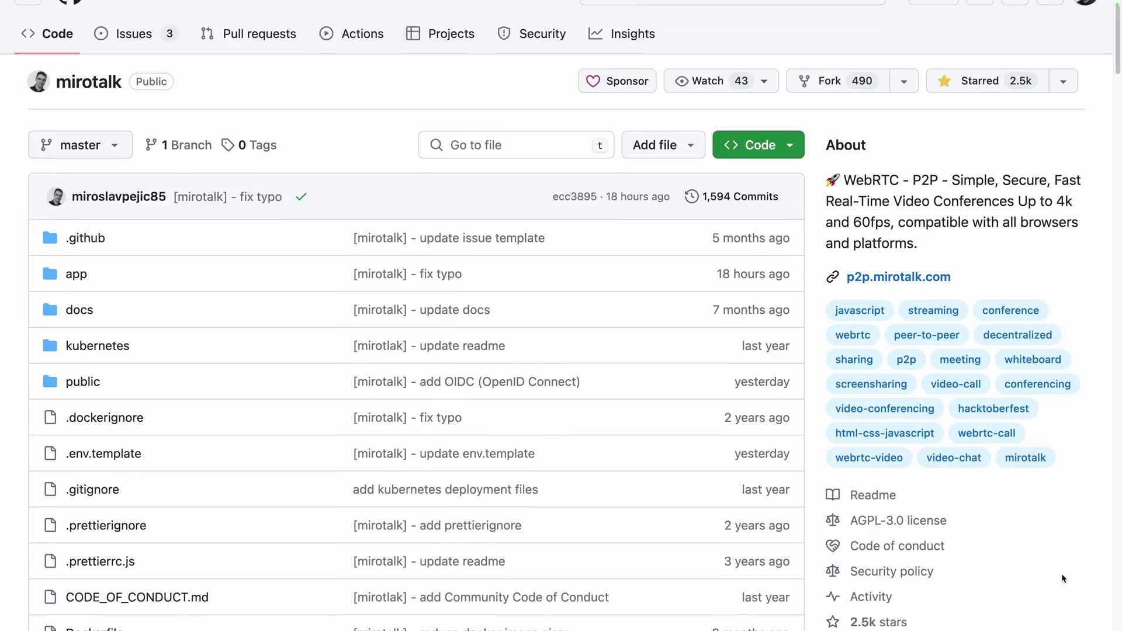
Step: Scroll down the mirotalk README and expand the MiroTalk C2C and MiroTalk BRO descriptions
{"action": "scroll", "coordinate": [1062, 574], "scroll_direction": "down", "scroll_amount": 15}
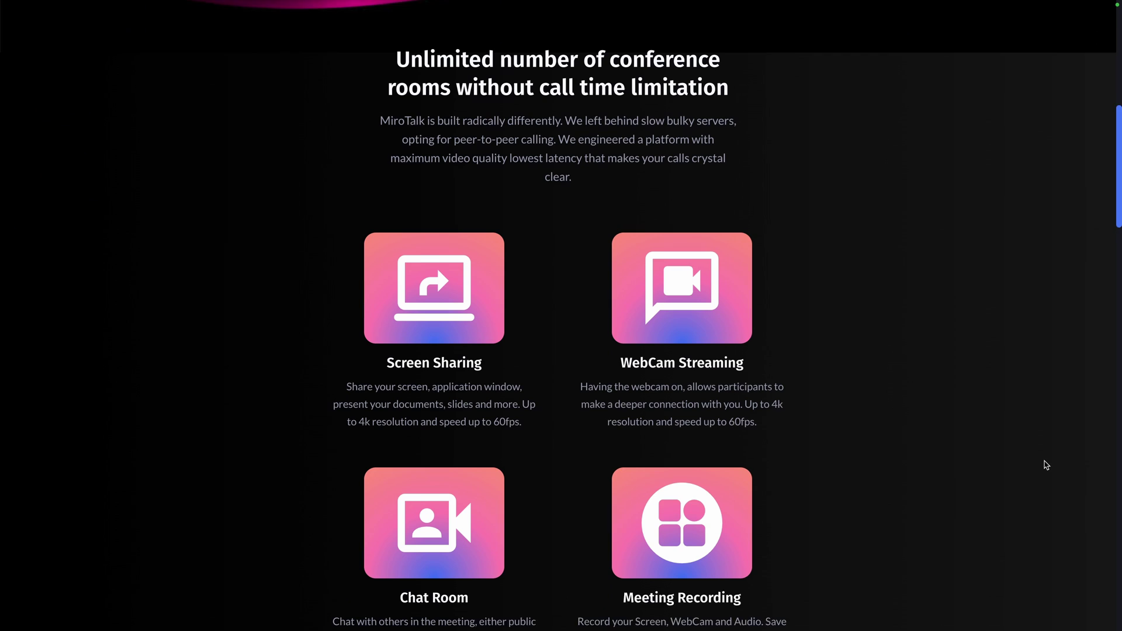
{"action": "scroll", "coordinate": [1046, 464], "scroll_direction": "down", "scroll_amount": 1}
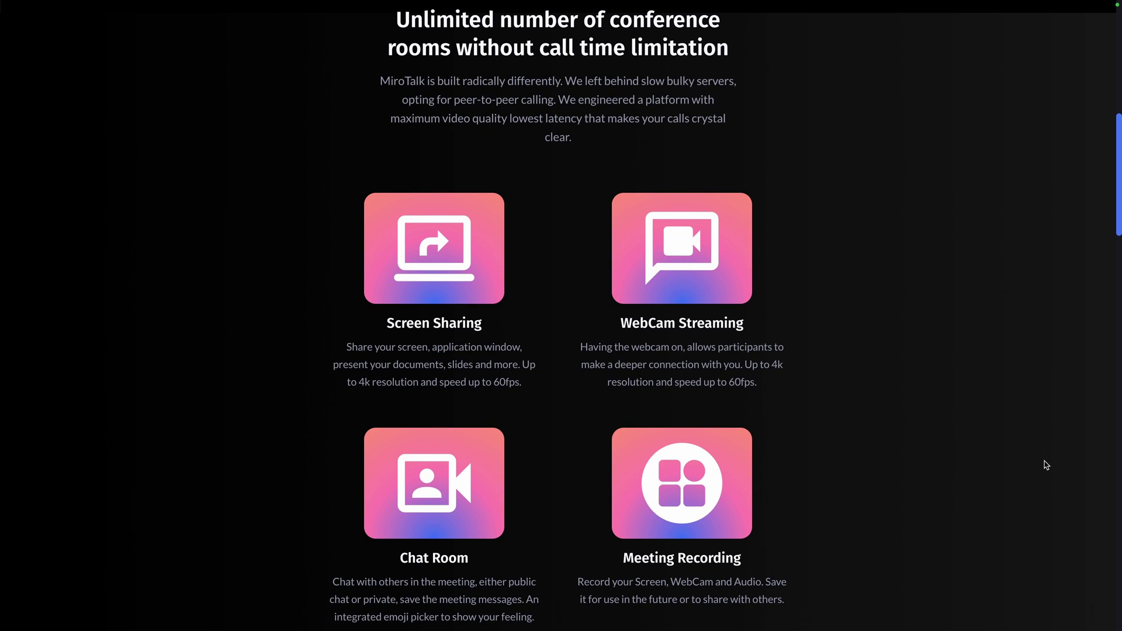
{"action": "scroll", "coordinate": [1046, 465], "scroll_direction": "down", "scroll_amount": 5}
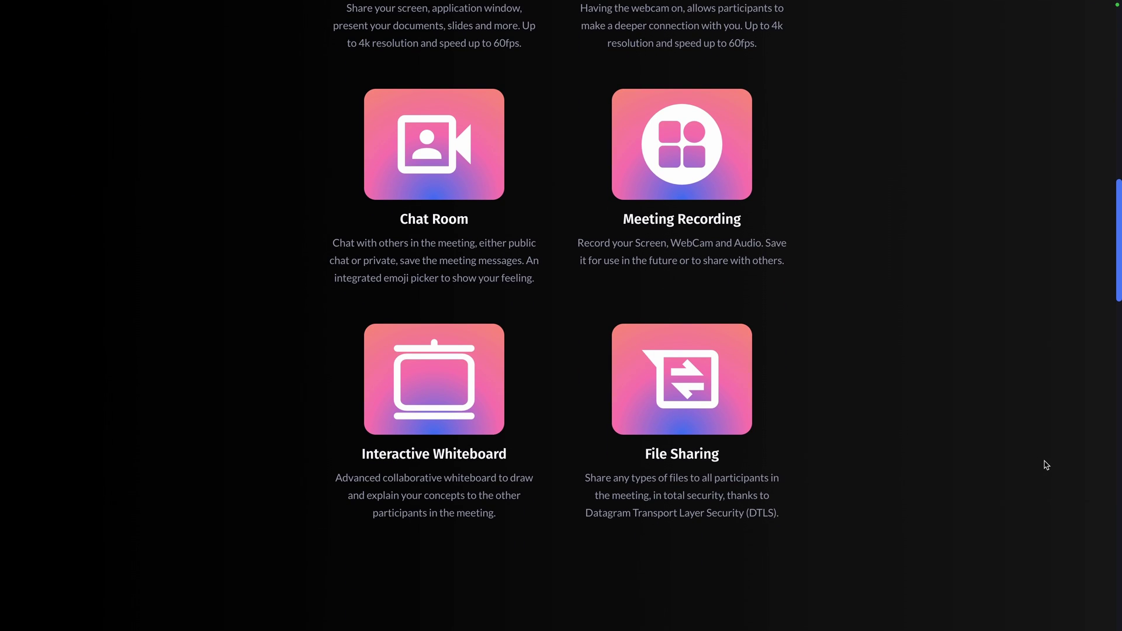
{"action": "scroll", "coordinate": [1046, 465], "scroll_direction": "down", "scroll_amount": 8}
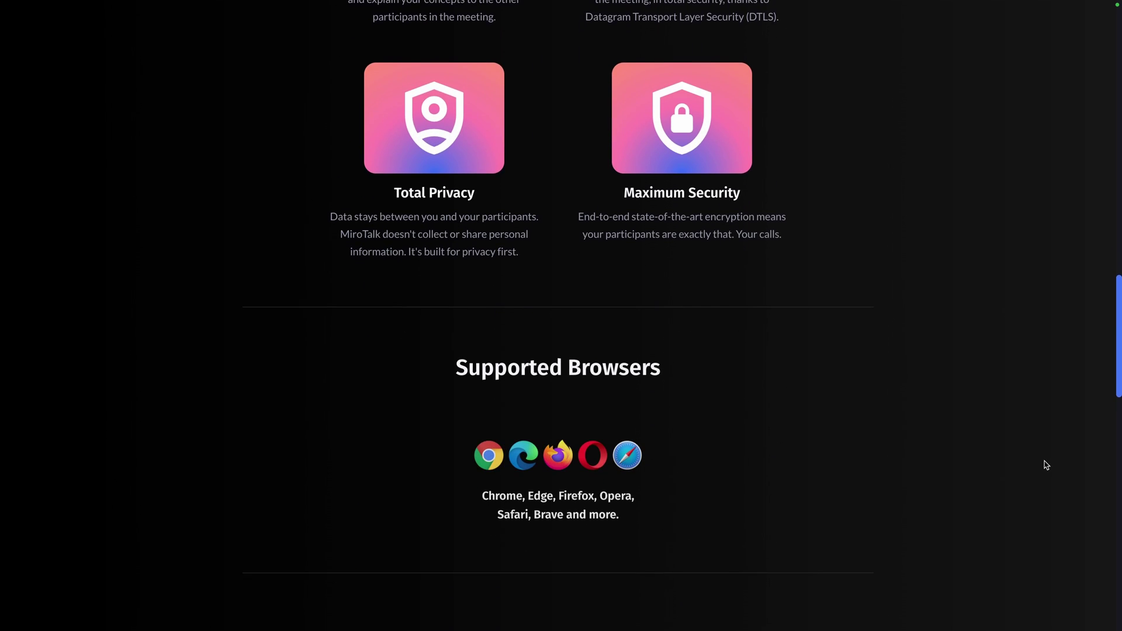
{"action": "scroll", "coordinate": [1046, 465], "scroll_direction": "down", "scroll_amount": 8}
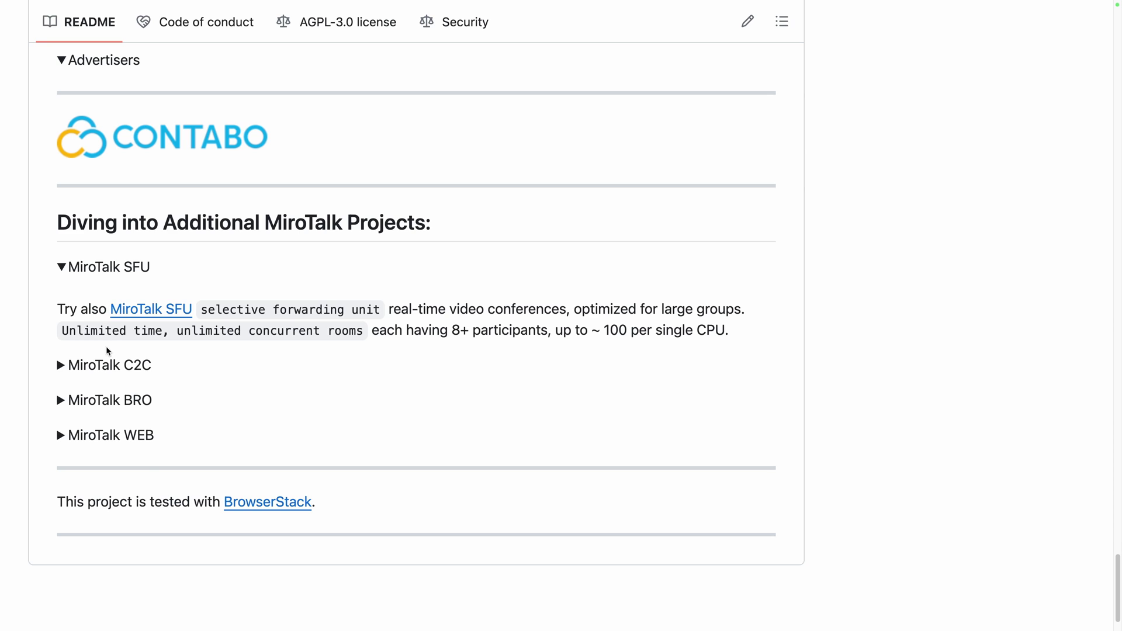
{"action": "left_click", "coordinate": [112, 367]}
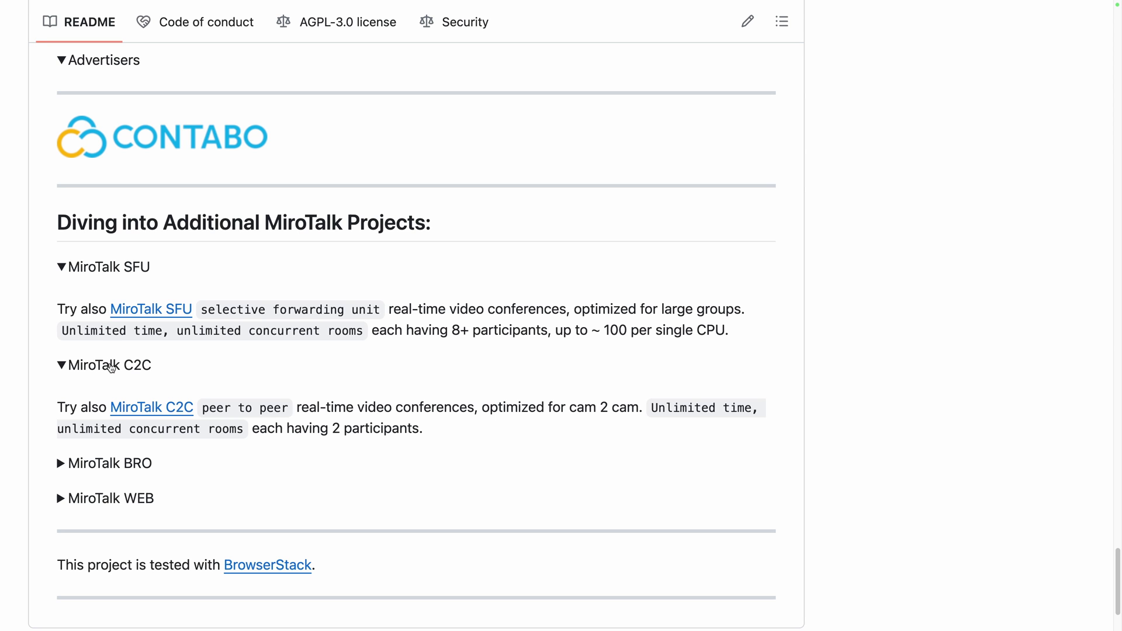
{"action": "left_click", "coordinate": [98, 471]}
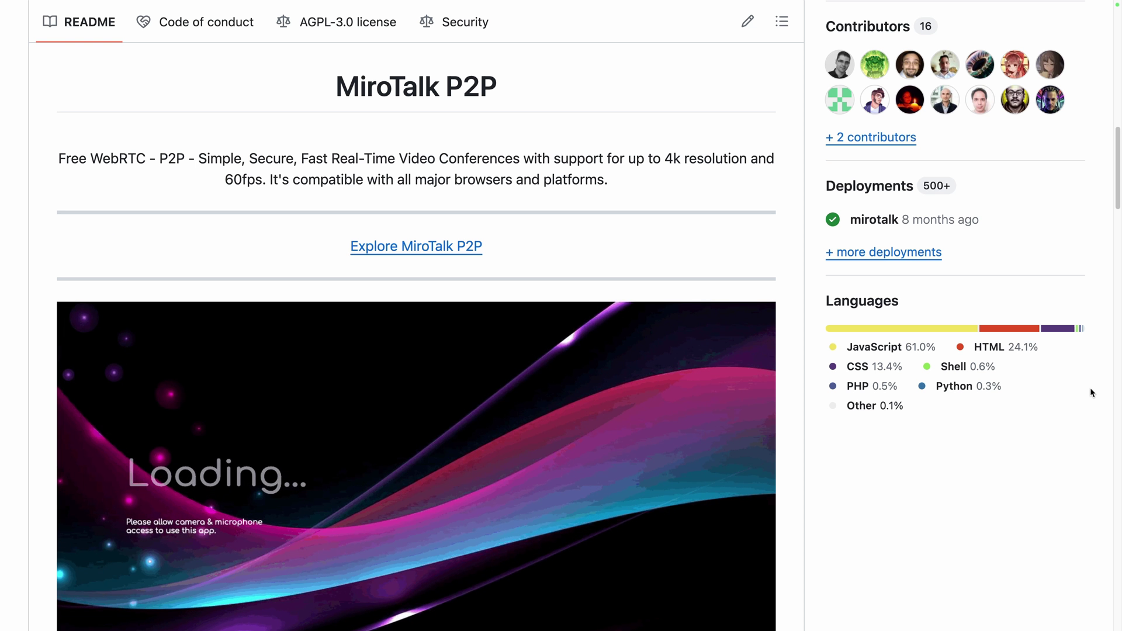
Step: Scroll through the README's Features, Quick start and Docker sections
{"action": "scroll", "coordinate": [1090, 388], "scroll_direction": "down", "scroll_amount": 10}
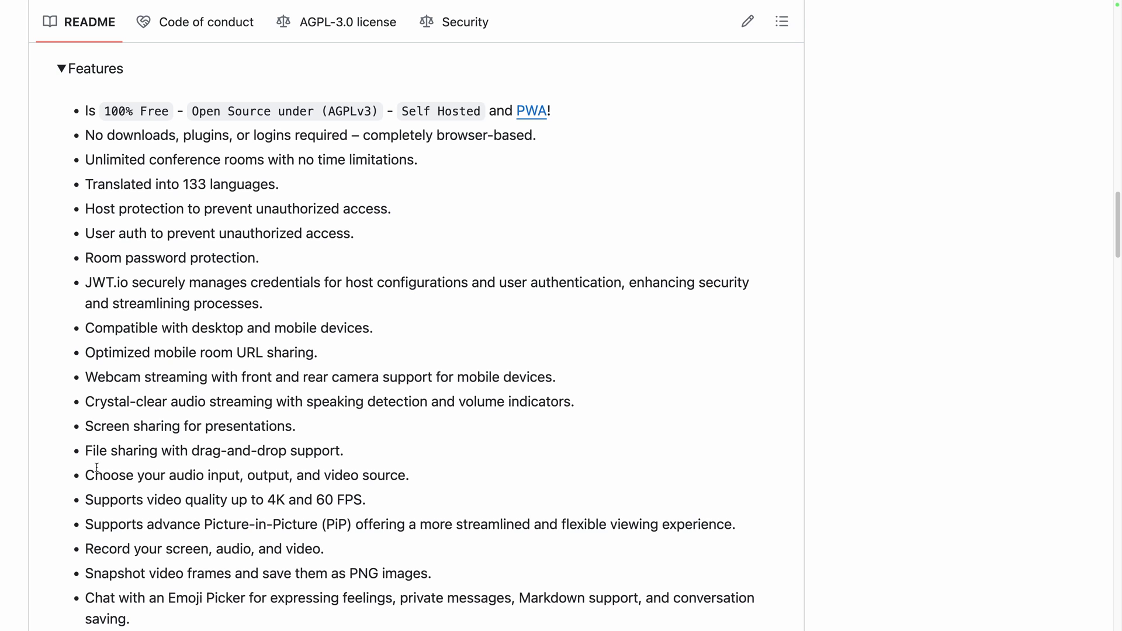
{"action": "scroll", "coordinate": [96, 467], "scroll_direction": "down", "scroll_amount": 5}
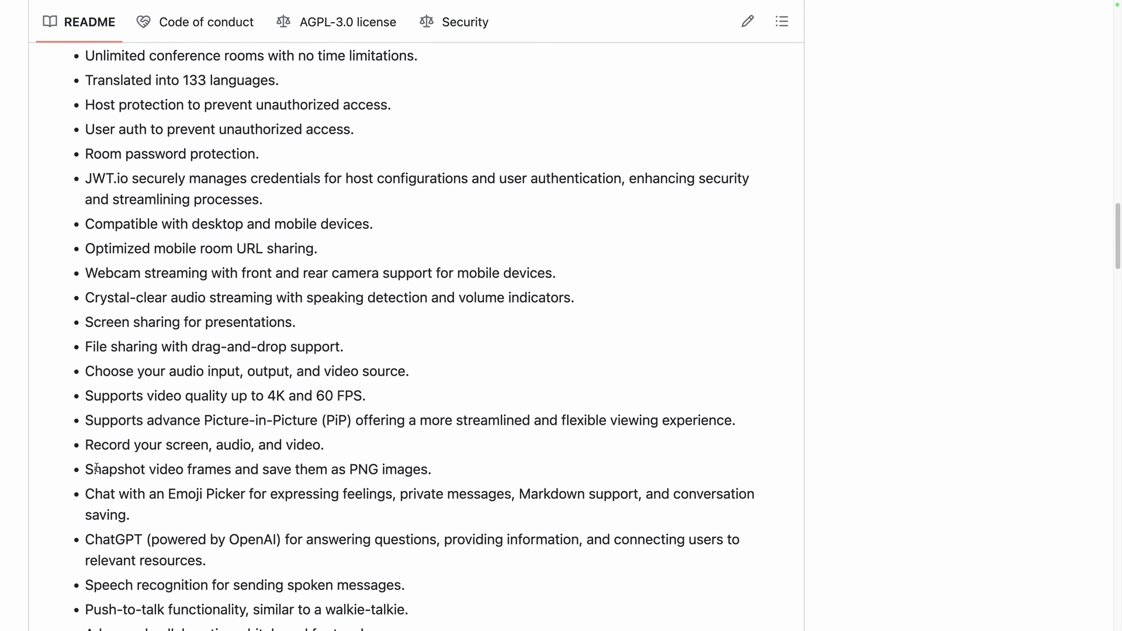
{"action": "scroll", "coordinate": [96, 468], "scroll_direction": "down", "scroll_amount": 5}
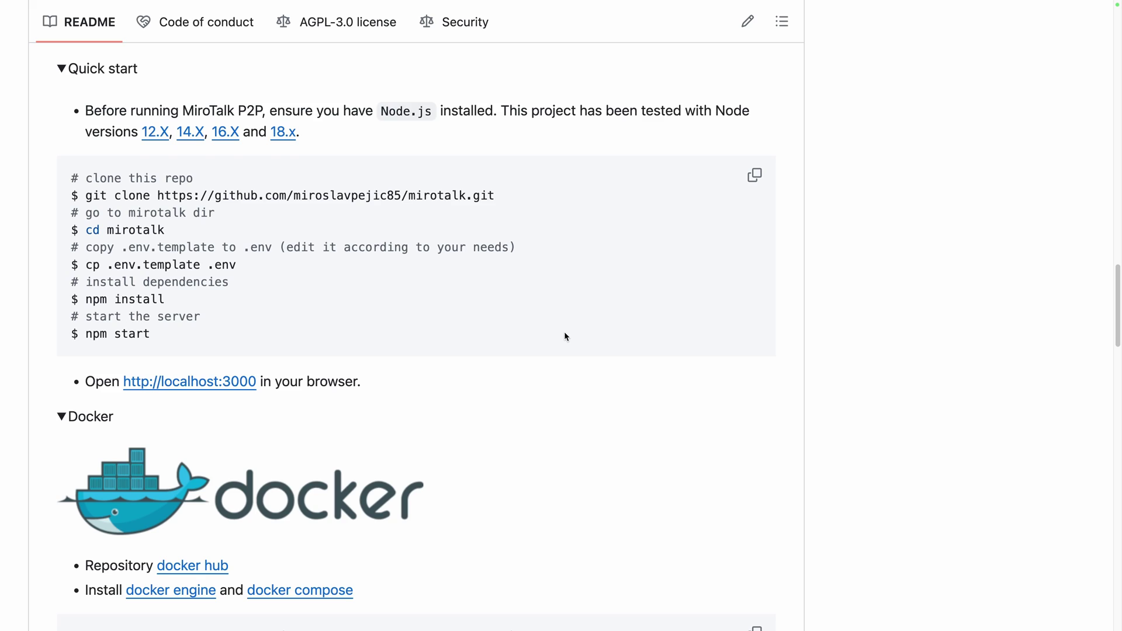
{"action": "scroll", "coordinate": [565, 335], "scroll_direction": "down", "scroll_amount": 4}
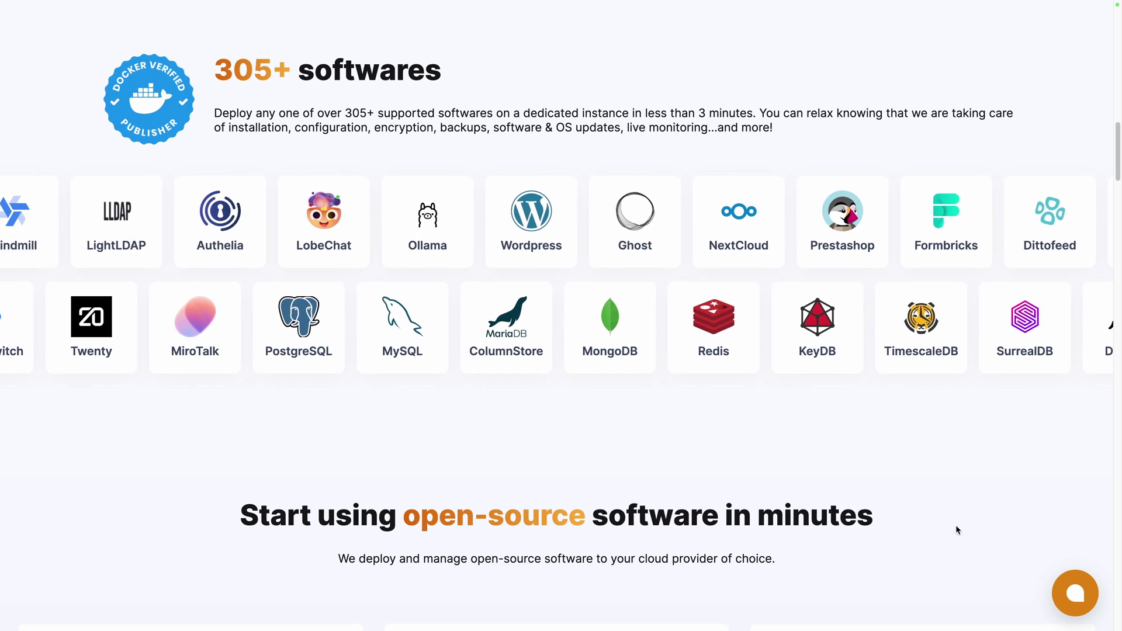
Step: Scroll the Elestio homepage and log in to the Elestio dashboard
{"action": "scroll", "coordinate": [957, 527], "scroll_direction": "down", "scroll_amount": 7}
{"action": "scroll", "coordinate": [956, 527], "scroll_direction": "down", "scroll_amount": 1}
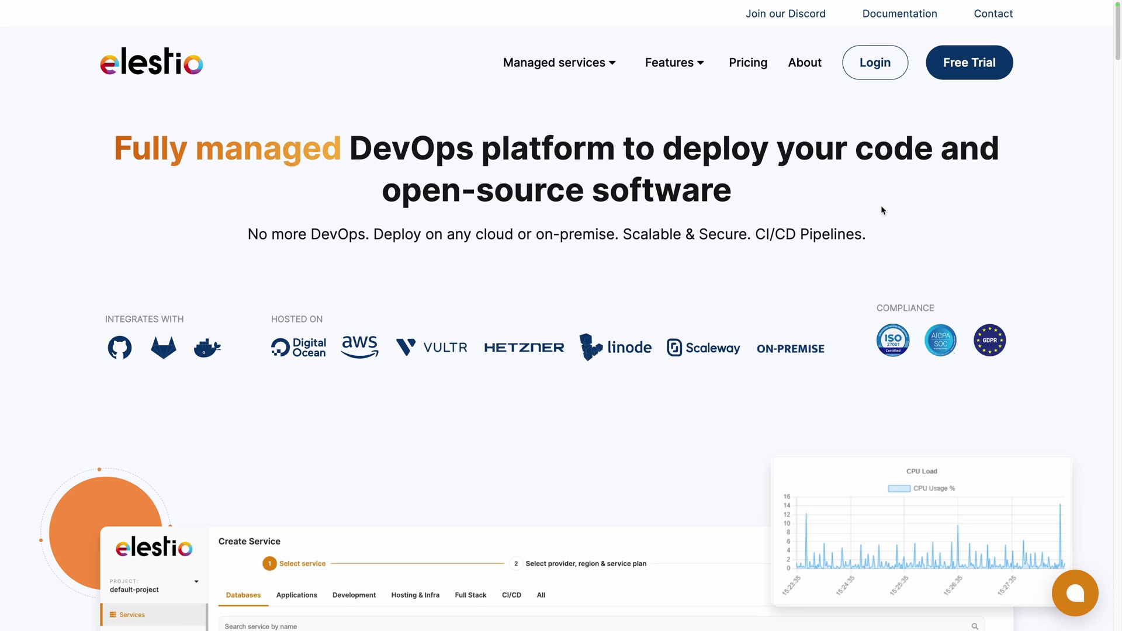
{"action": "left_click", "coordinate": [878, 73]}
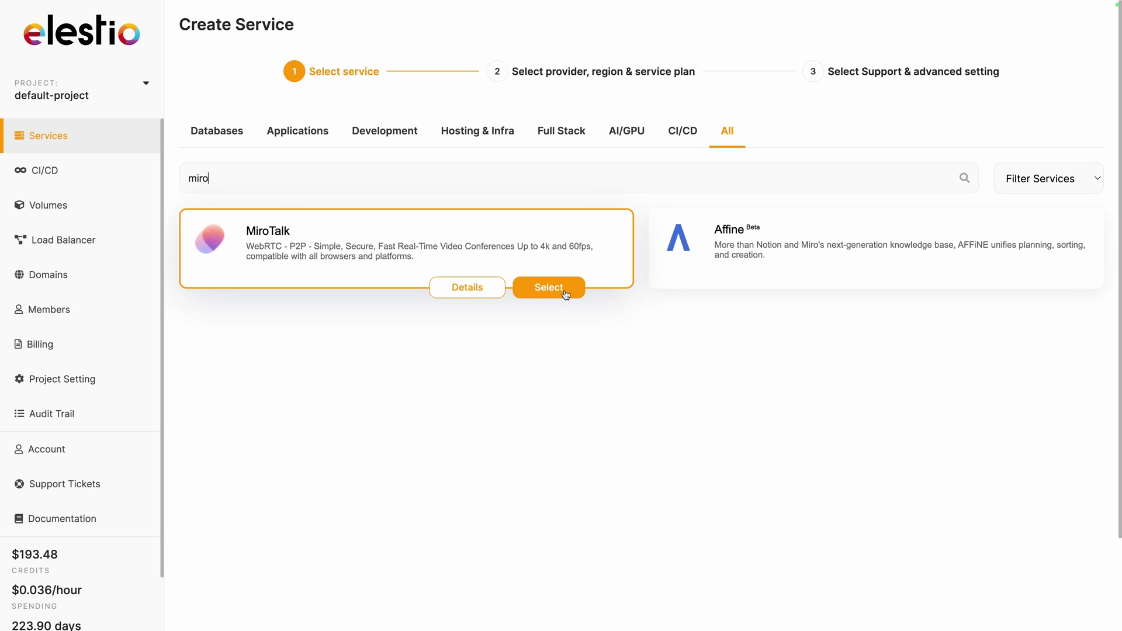
Step: Select MiroTalk and keep Hetzner Cloud, fsn1 and the MEDIUM-2C-4G-CAX plan
{"action": "left_click", "coordinate": [554, 295]}
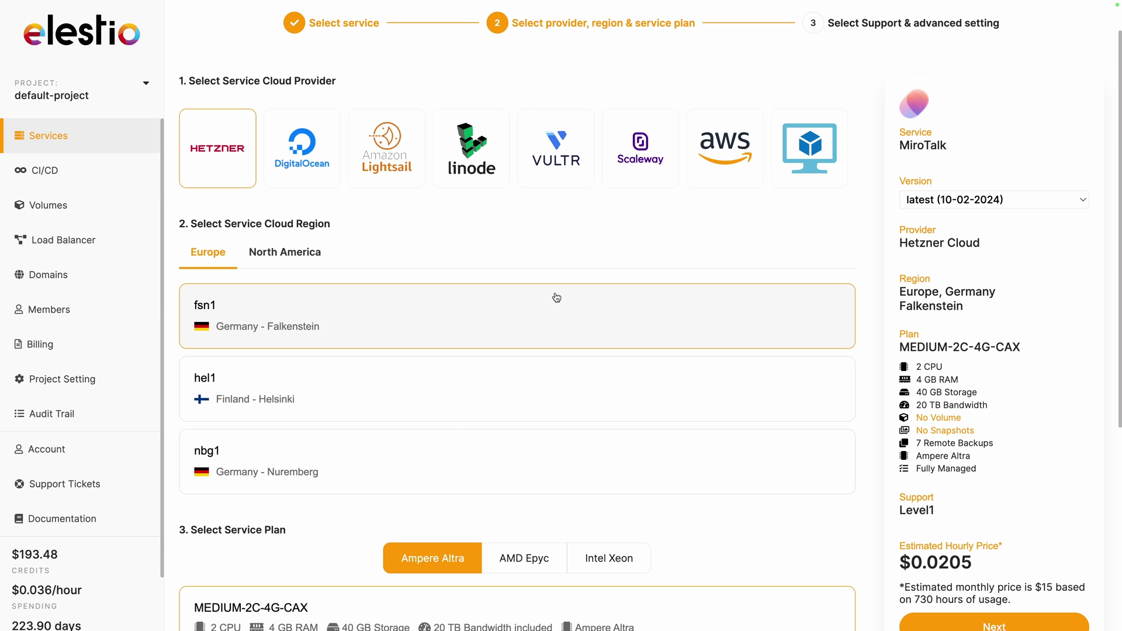
{"action": "scroll", "coordinate": [556, 298], "scroll_direction": "down", "scroll_amount": 3}
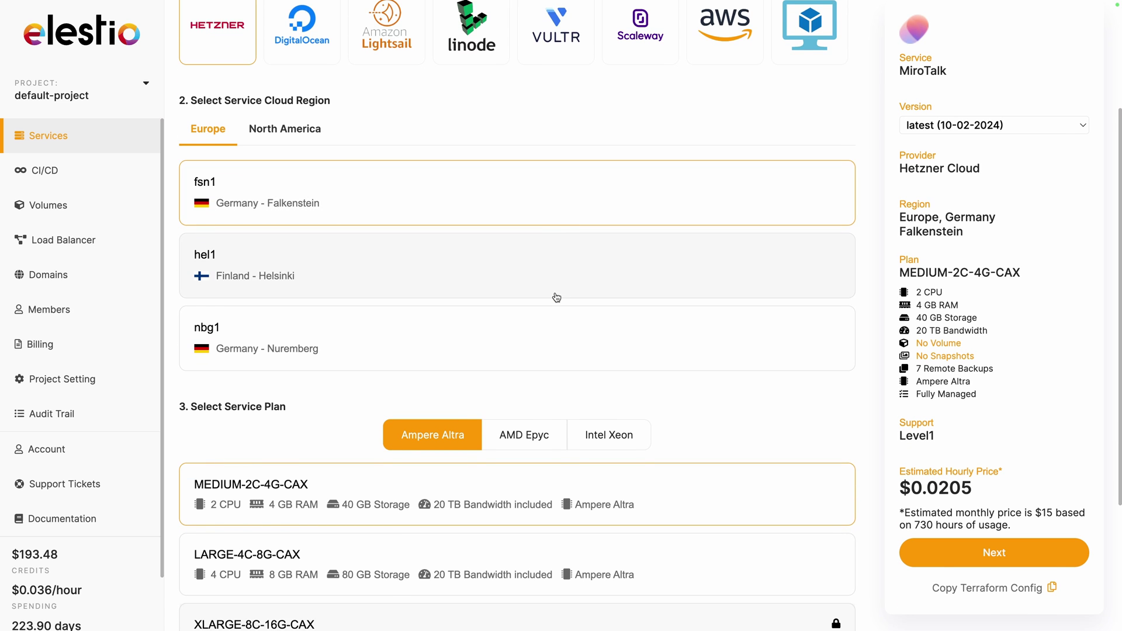
{"action": "scroll", "coordinate": [556, 297], "scroll_direction": "down", "scroll_amount": 1}
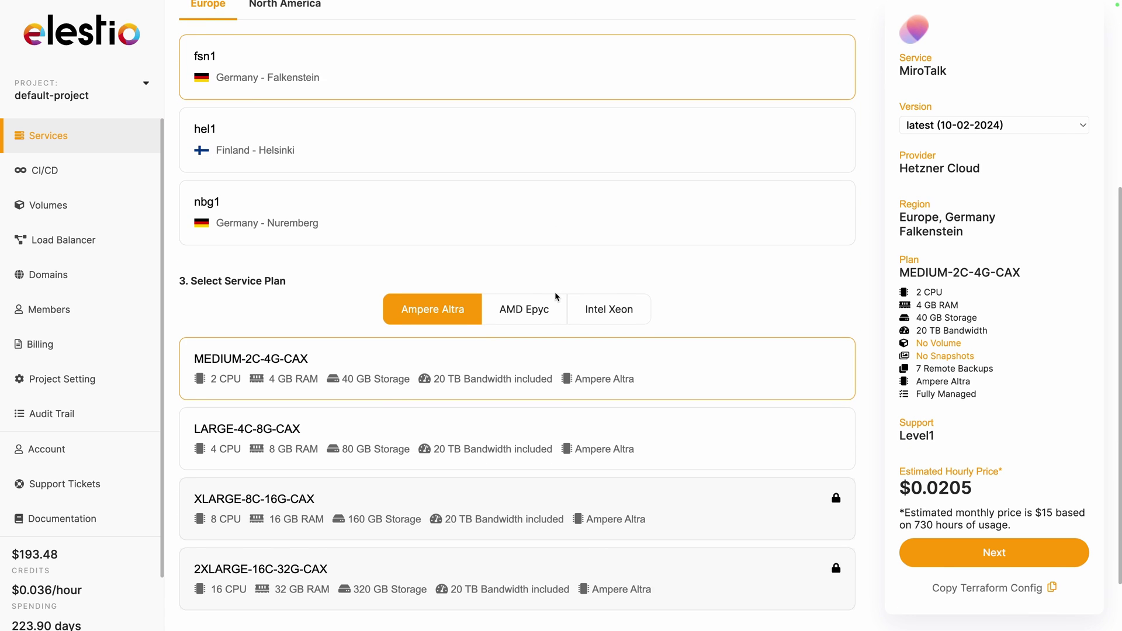
{"action": "left_click", "coordinate": [943, 558]}
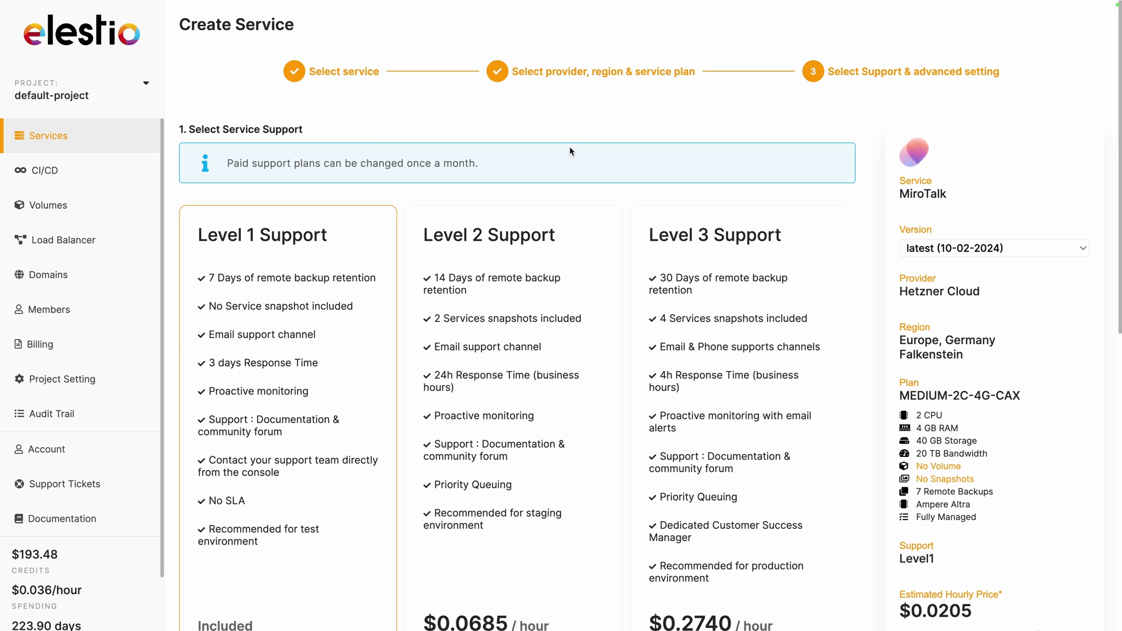
Step: Keep Level 1 Support and create the MiroTalk service
{"action": "scroll", "coordinate": [572, 151], "scroll_direction": "down", "scroll_amount": 4}
{"action": "scroll", "coordinate": [572, 151], "scroll_direction": "down", "scroll_amount": 1}
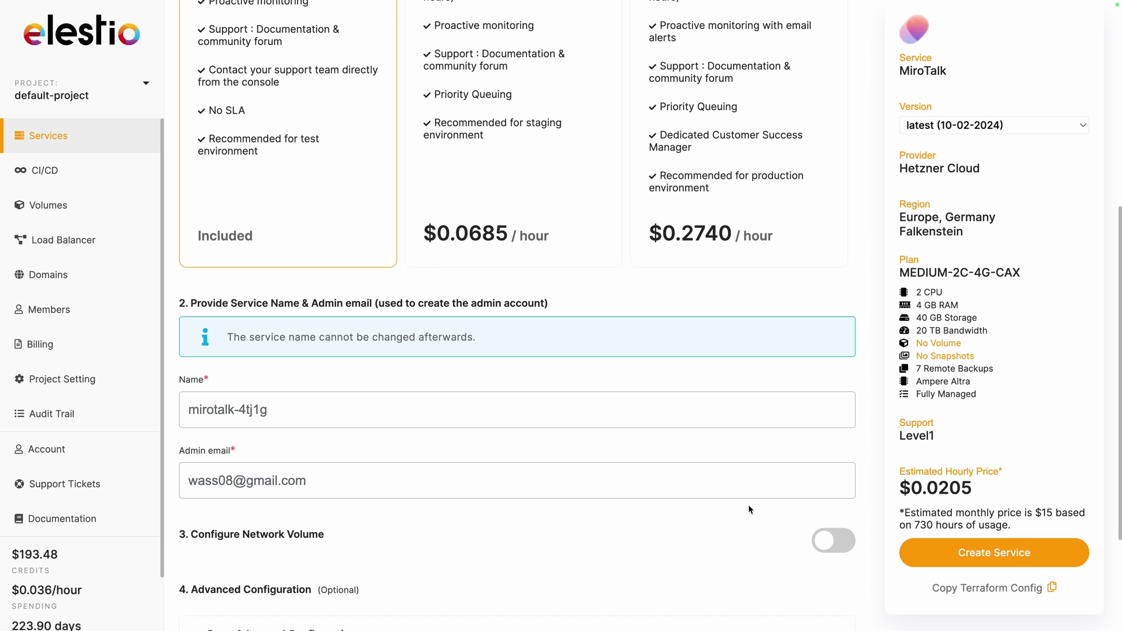
{"action": "left_click", "coordinate": [938, 556]}
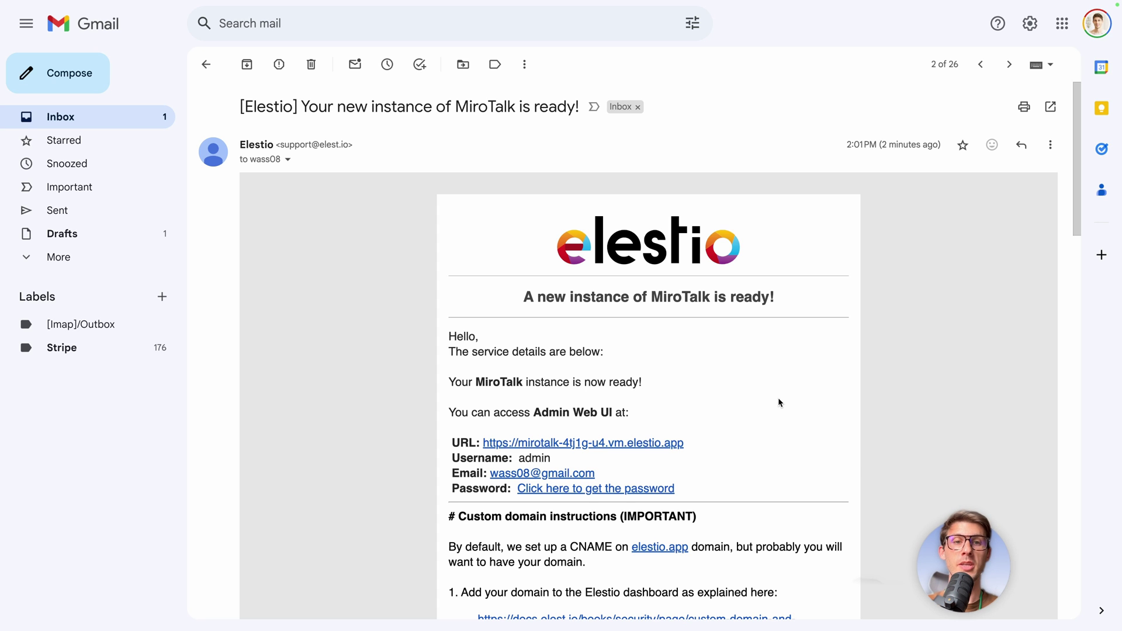
{"action": "scroll", "coordinate": [779, 399], "scroll_direction": "down", "scroll_amount": 1}
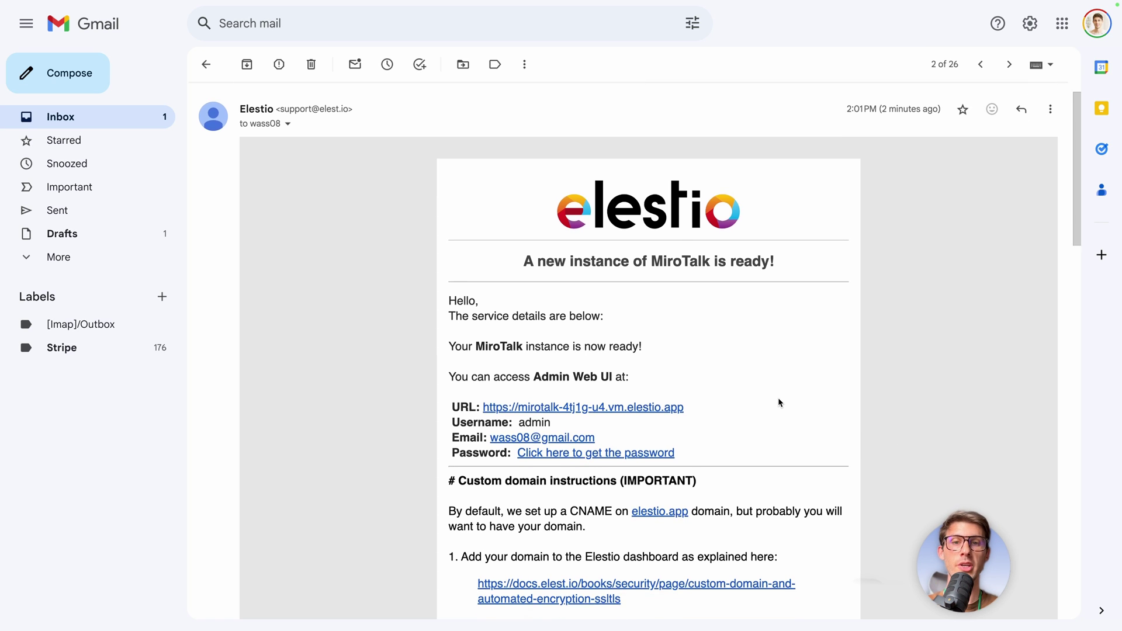
{"action": "scroll", "coordinate": [689, 430], "scroll_direction": "down", "scroll_amount": 2}
{"action": "scroll", "coordinate": [689, 431], "scroll_direction": "down", "scroll_amount": 2}
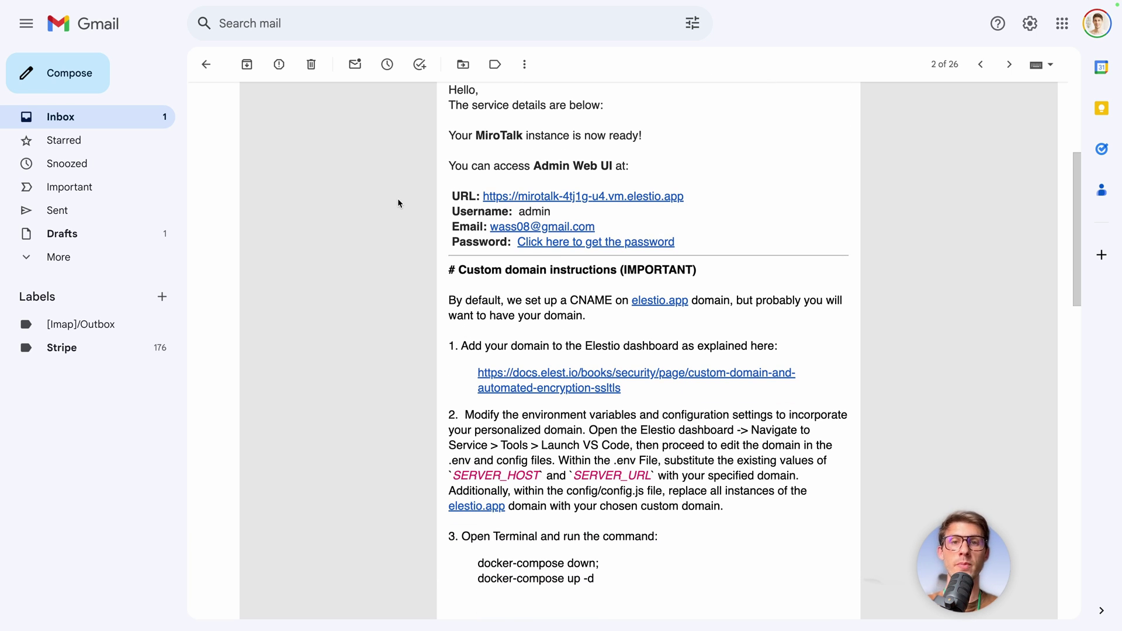
Step: Copy the admin password from the service page and enter the admin e-mail on the MiroTalk login page
{"action": "left_click", "coordinate": [586, 247]}
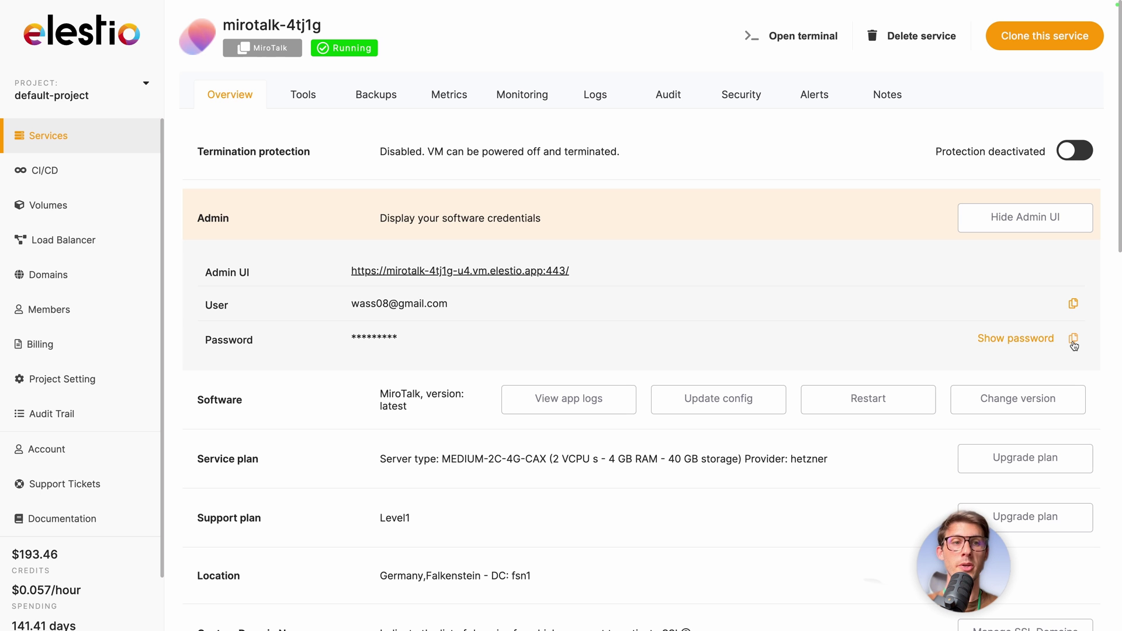
{"action": "left_click", "coordinate": [1074, 340]}
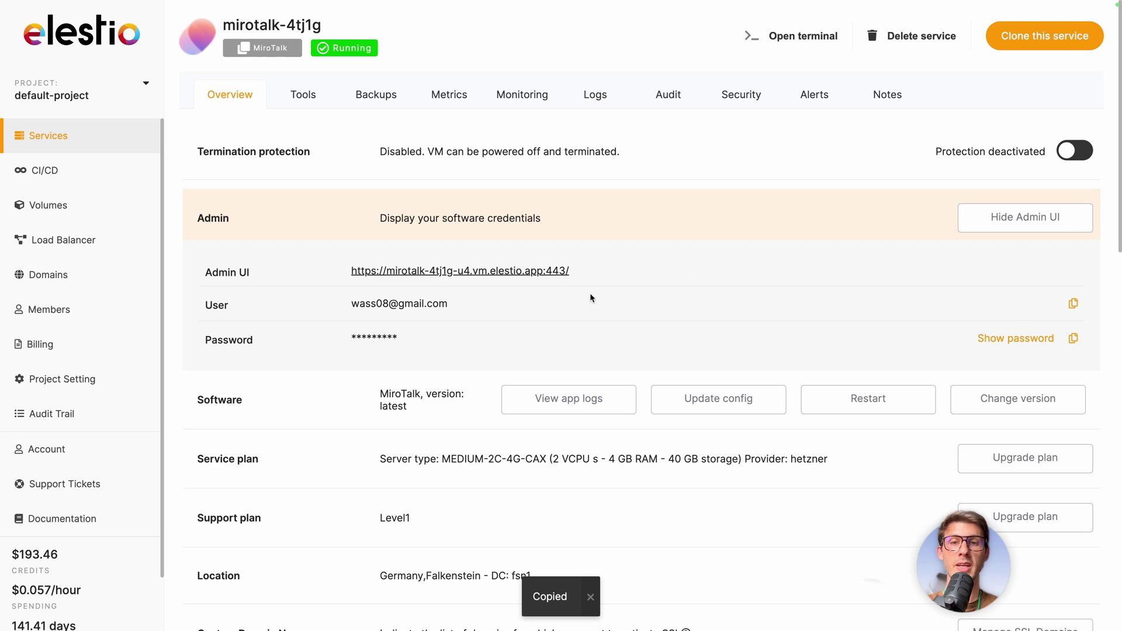
{"action": "left_click", "coordinate": [490, 274]}
{"action": "left_click", "coordinate": [519, 334]}
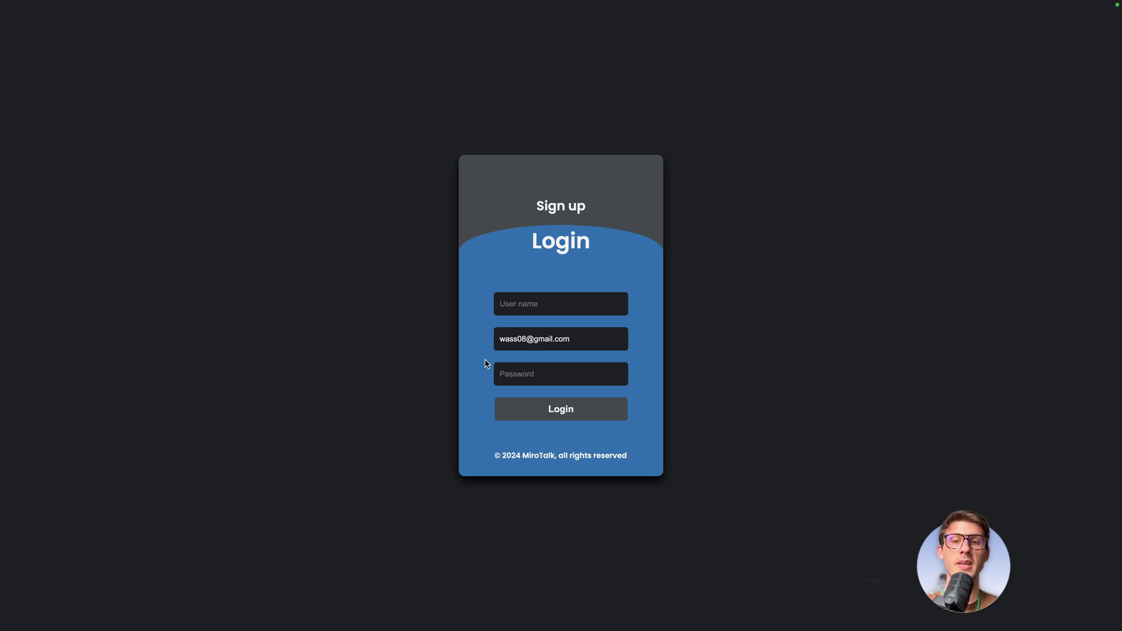
Step: Paste the copied admin password and replace the 'admin' user name with a new user name
{"action": "left_click", "coordinate": [522, 376]}
{"action": "key", "text": "super+v"}
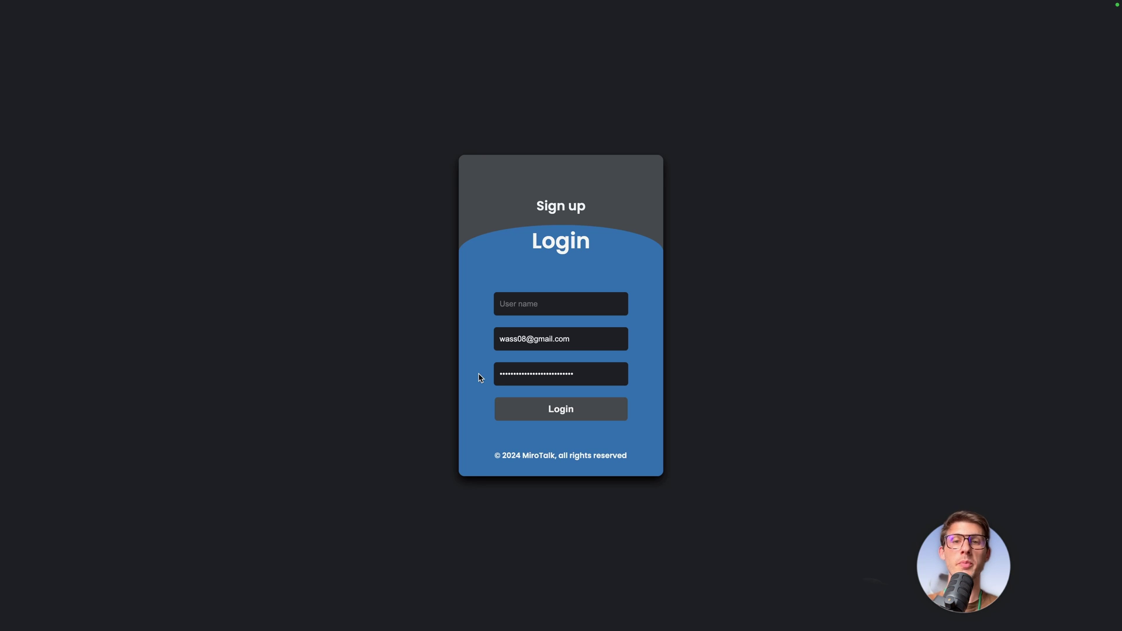
{"action": "left_click", "coordinate": [523, 308]}
{"action": "type", "text": "admi"}
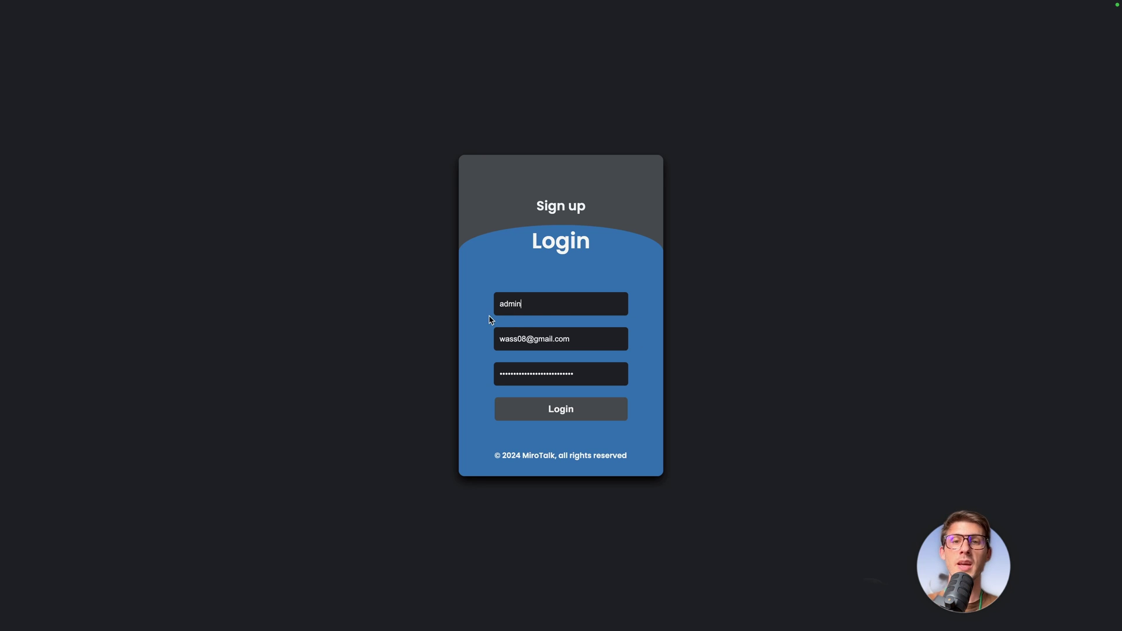
{"action": "type", "text": "n"}
{"action": "key", "text": "super+a"}
{"action": "type", "text": "wawa"}
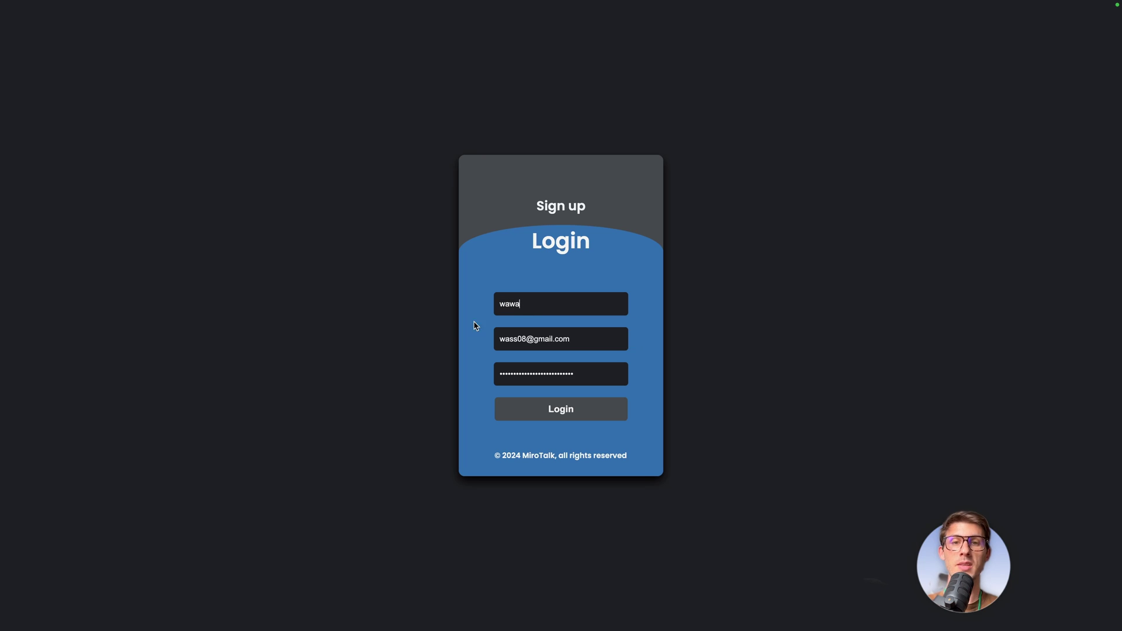
Step: Submit the login, then confirm the e-mail via the 'MiroTalk WEB - Please confirm your email' link
{"action": "left_click", "coordinate": [537, 415]}
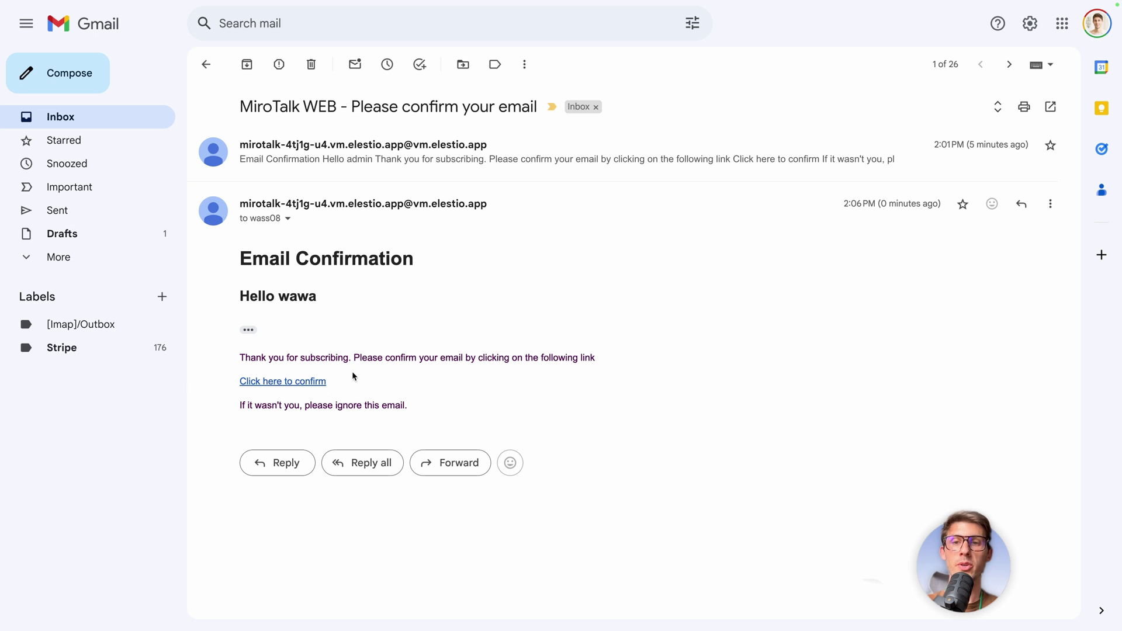
{"action": "left_click", "coordinate": [276, 382]}
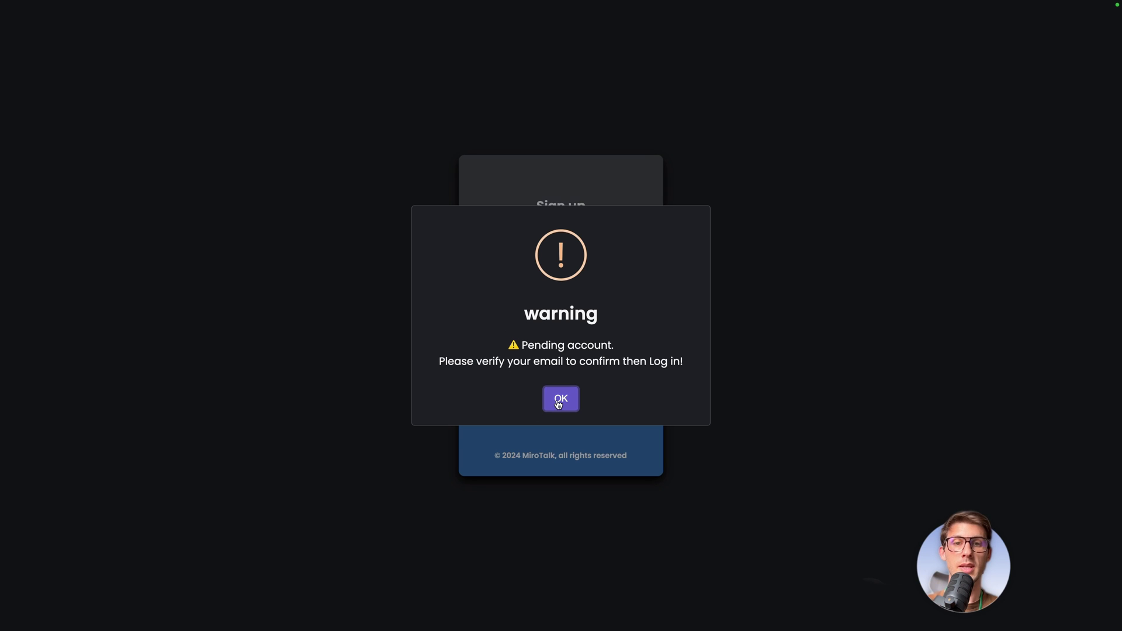
Step: Dismiss the pending-account warning and log in to the MiroTalk dashboard
{"action": "left_click", "coordinate": [561, 396]}
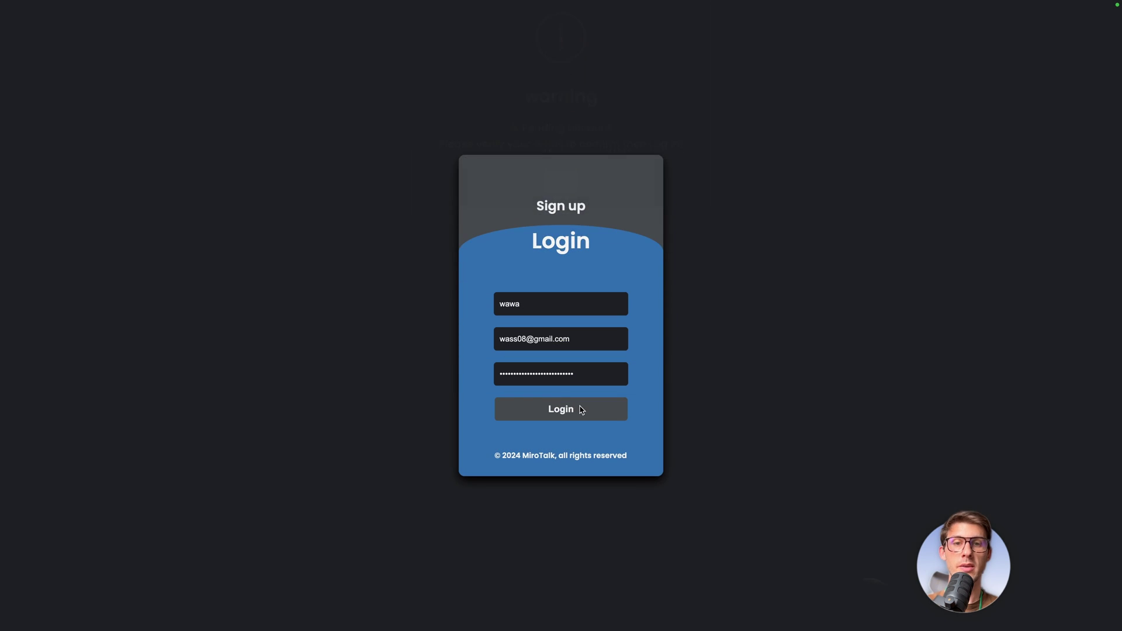
{"action": "left_click", "coordinate": [561, 410]}
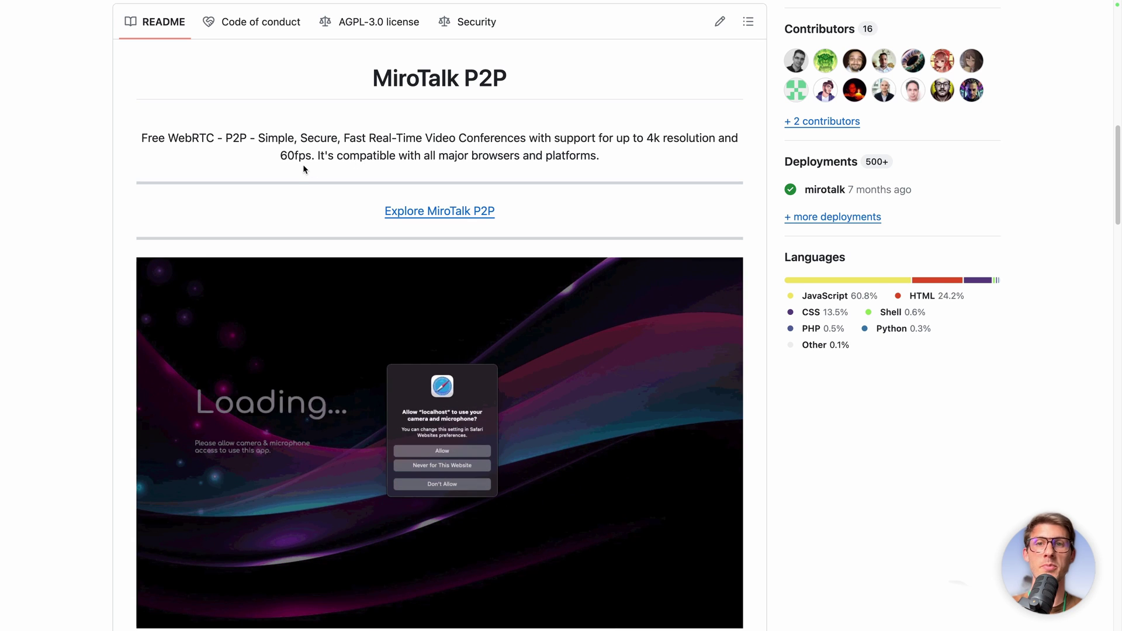
{"action": "scroll", "coordinate": [79, 334], "scroll_direction": "down", "scroll_amount": 1}
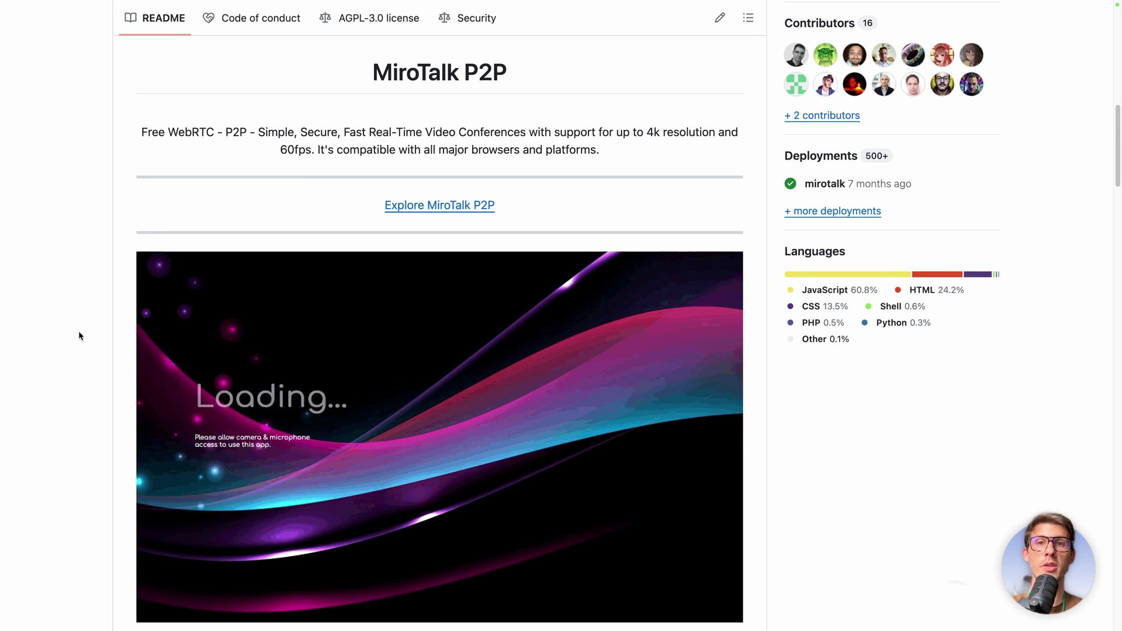
{"action": "scroll", "coordinate": [78, 331], "scroll_direction": "down", "scroll_amount": 20}
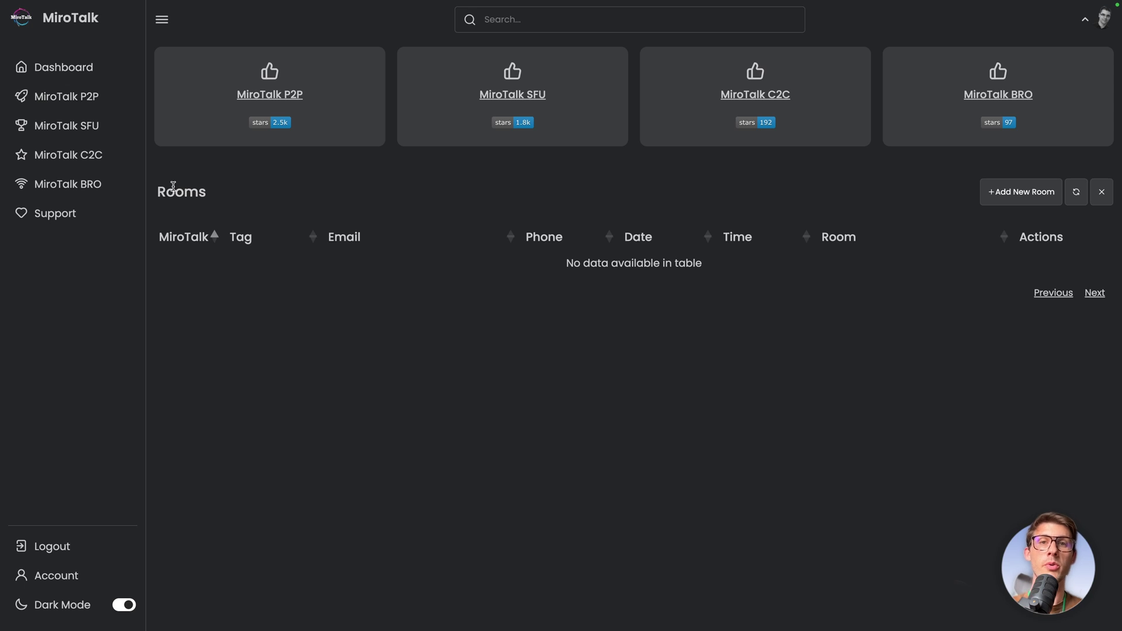
Step: Open the MiroTalk P2P page and clear the suggested room name to make way for 'elestio'
{"action": "left_click", "coordinate": [62, 104]}
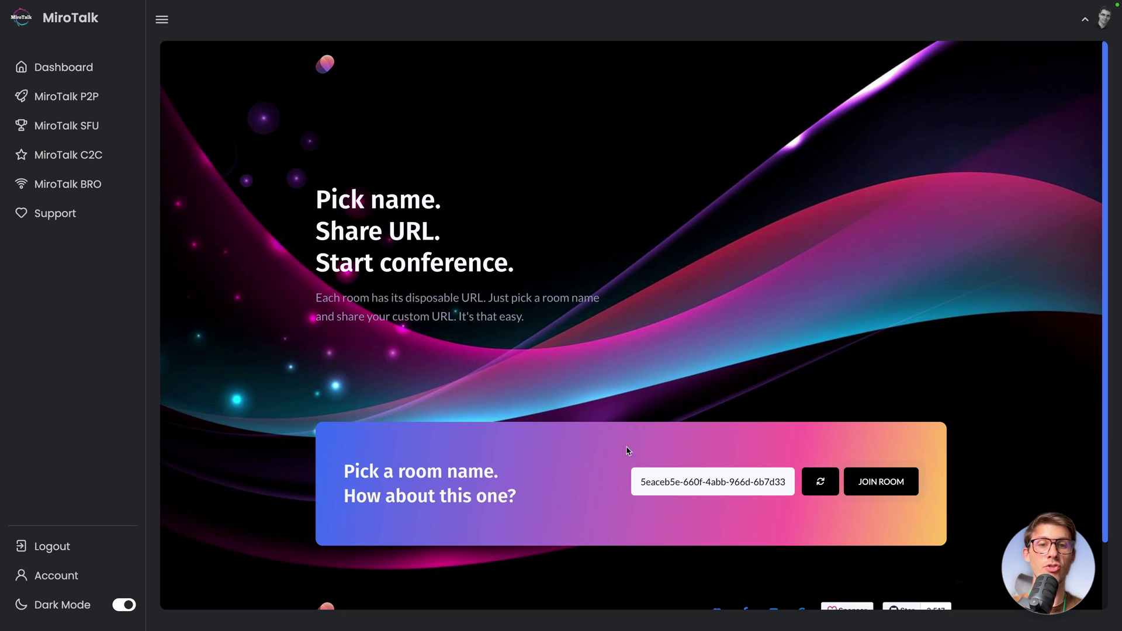
{"action": "left_click", "coordinate": [806, 492]}
{"action": "triple_click", "coordinate": [762, 488]}
{"action": "key", "text": "BackSpace"}
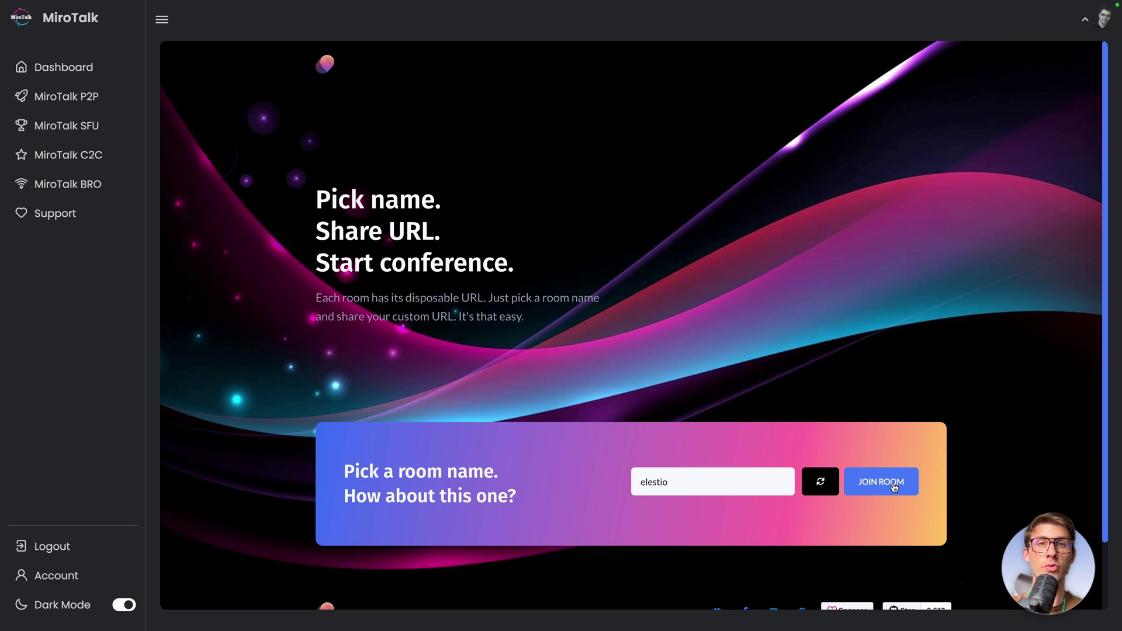
Step: Join the elestio room, allowing camera and microphone, keeping FaceTime HD Camera and MacBook Pro microphone
{"action": "left_click", "coordinate": [894, 488]}
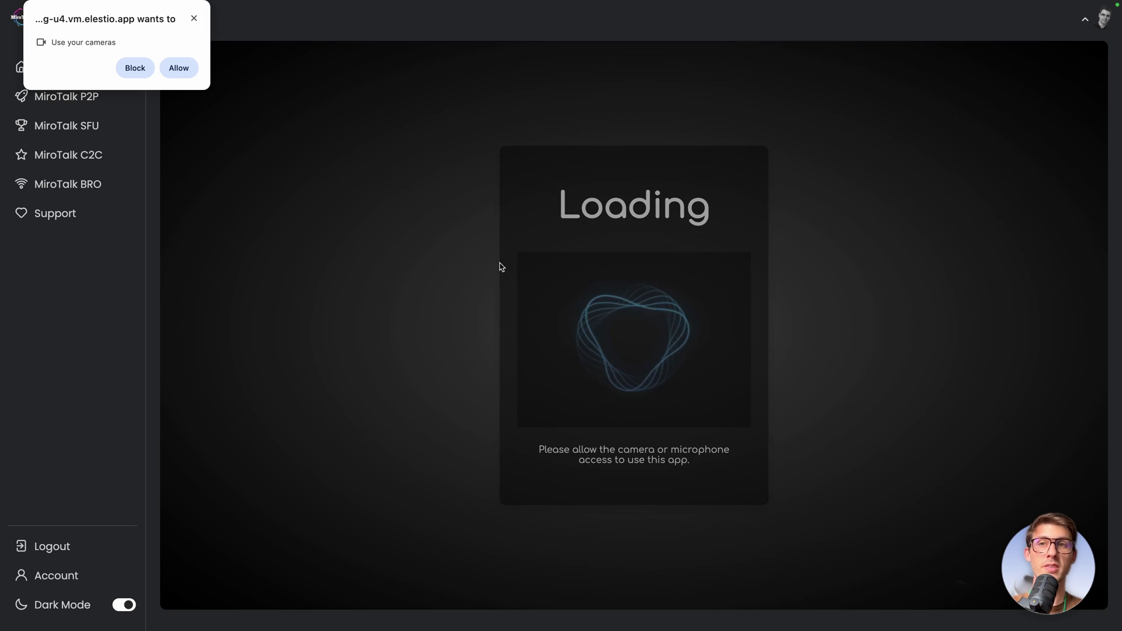
{"action": "left_click", "coordinate": [178, 69]}
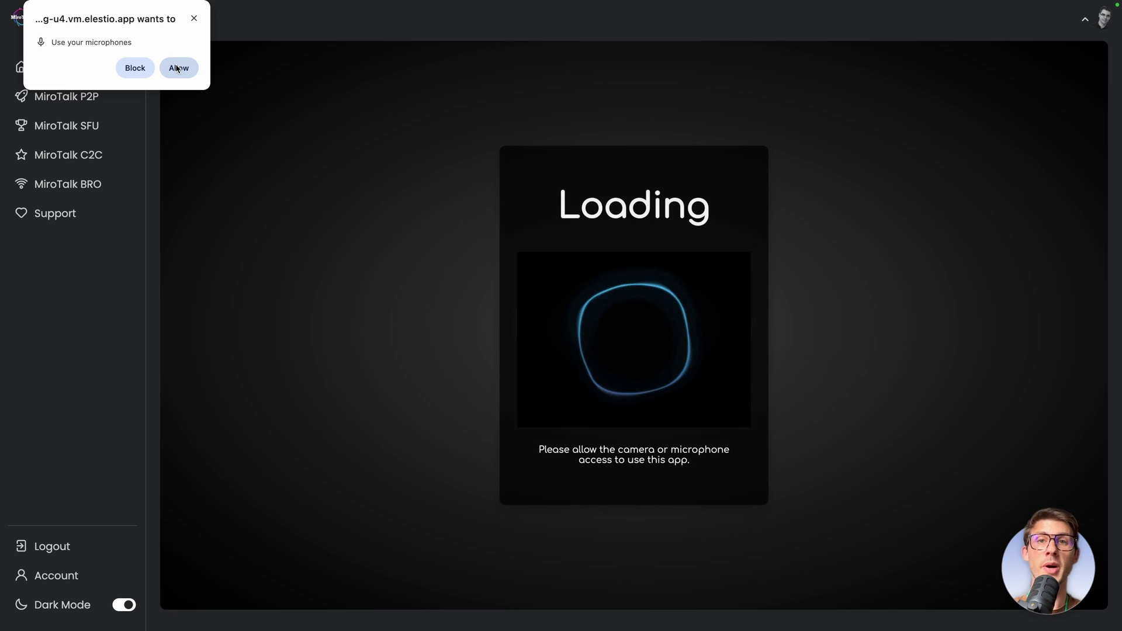
{"action": "left_click", "coordinate": [179, 67]}
{"action": "left_click", "coordinate": [769, 294]}
{"action": "left_click", "coordinate": [769, 294]}
{"action": "left_click", "coordinate": [667, 325]}
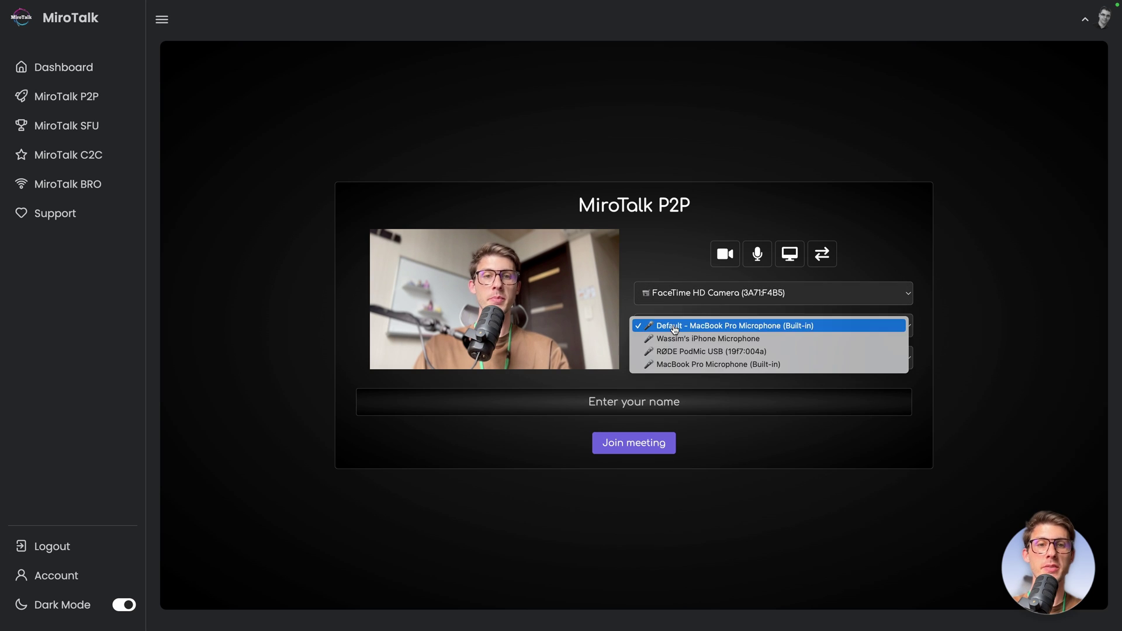
{"action": "left_click", "coordinate": [667, 267]}
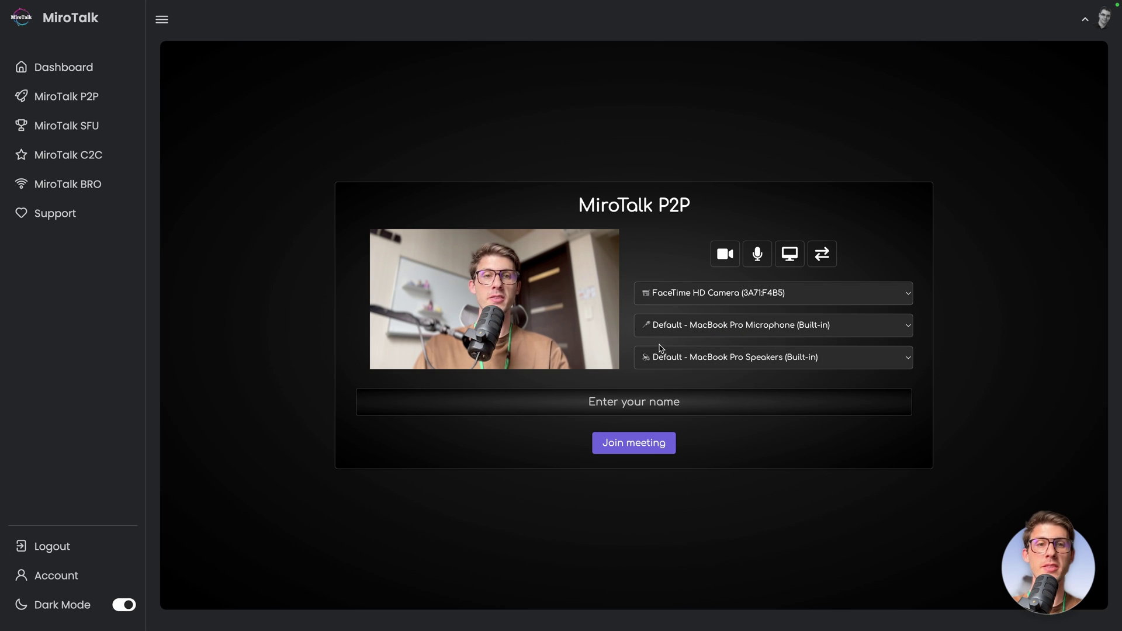
Step: Enter a display name and join the meeting
{"action": "left_click", "coordinate": [597, 395]}
{"action": "type", "text": "Wawa"}
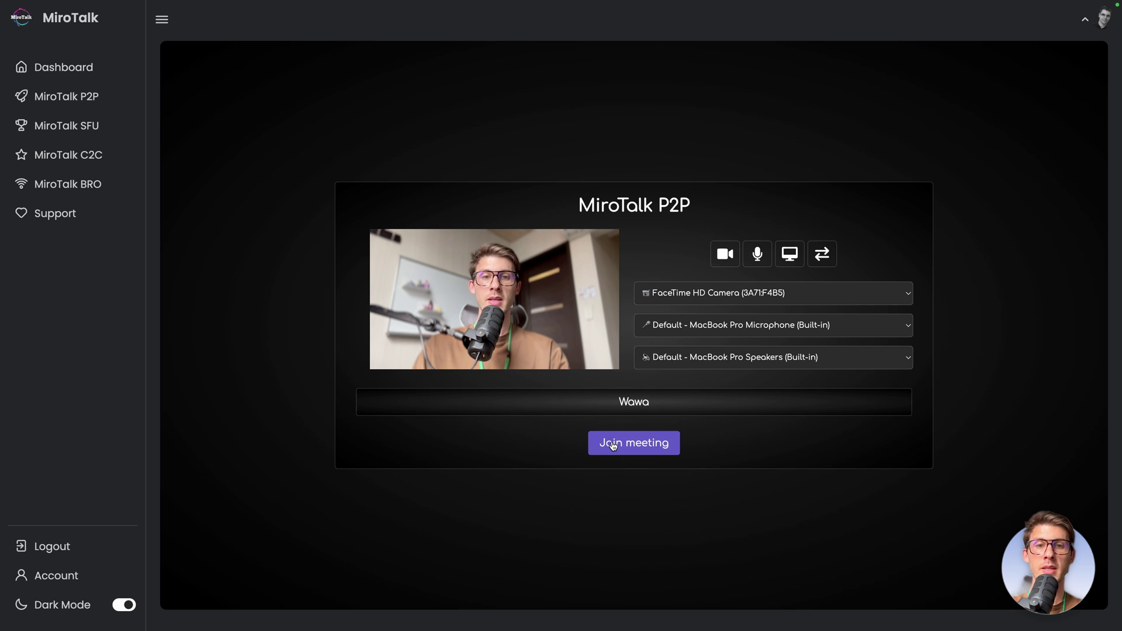
{"action": "left_click", "coordinate": [615, 444]}
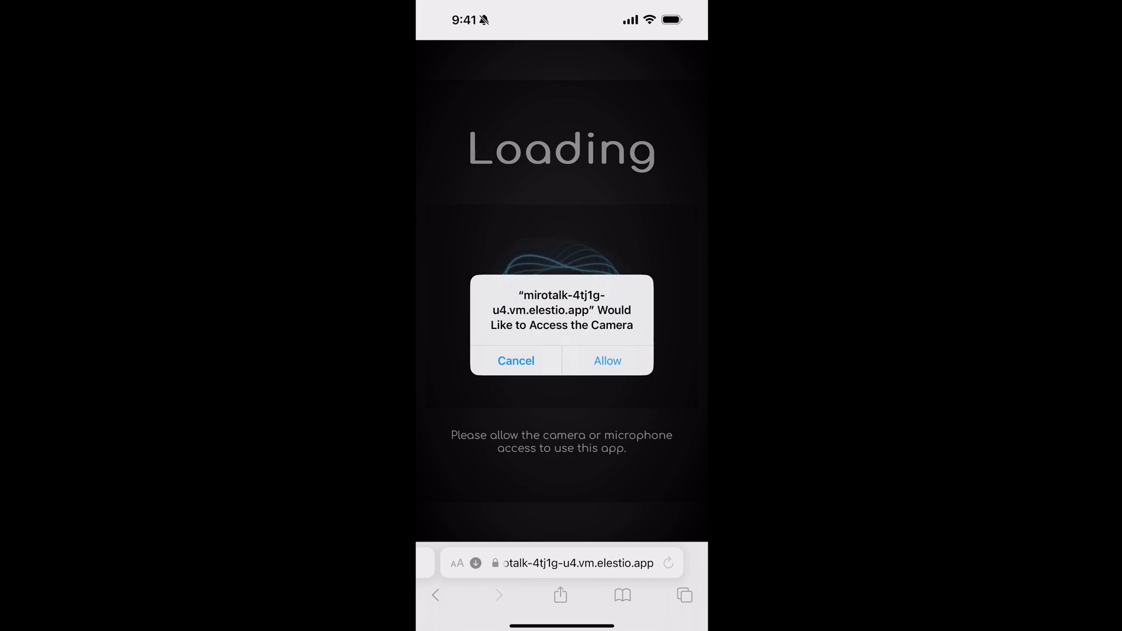
Step: On the phone, allow camera and microphone access and enter a guest name
{"action": "left_click", "coordinate": [608, 361]}
{"action": "left_click", "coordinate": [608, 369]}
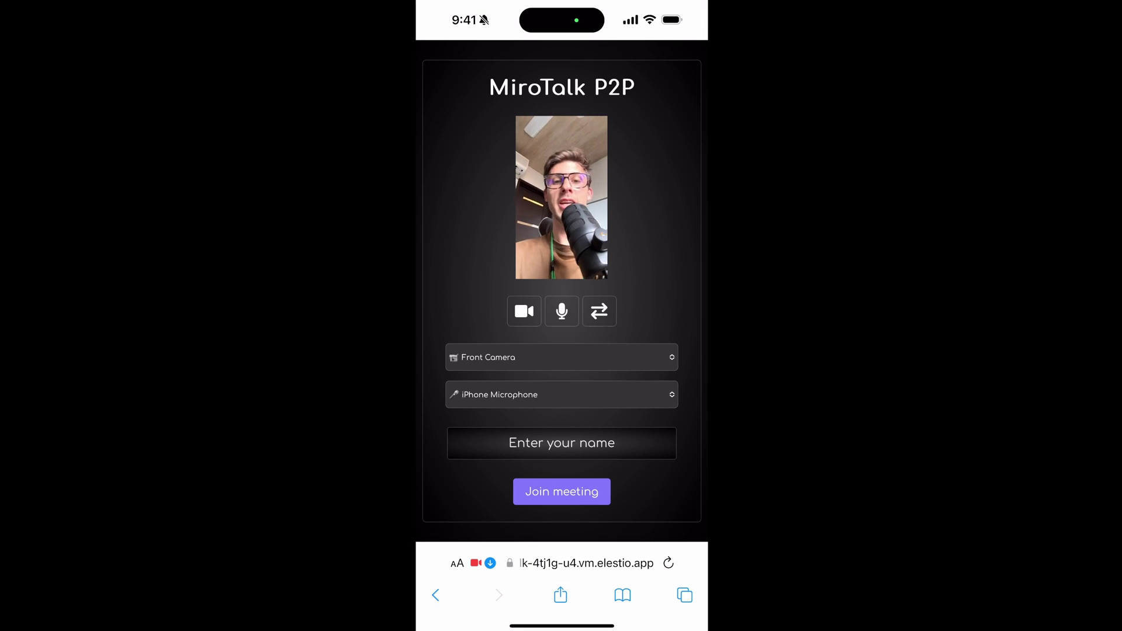
{"action": "left_click", "coordinate": [561, 357]}
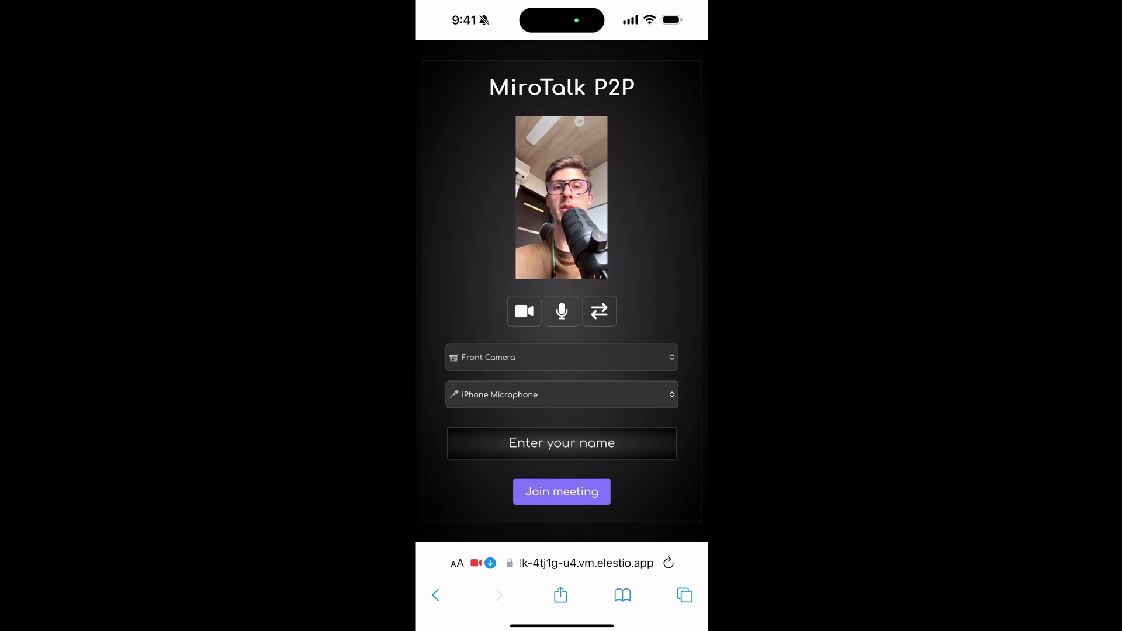
{"action": "left_click", "coordinate": [561, 443]}
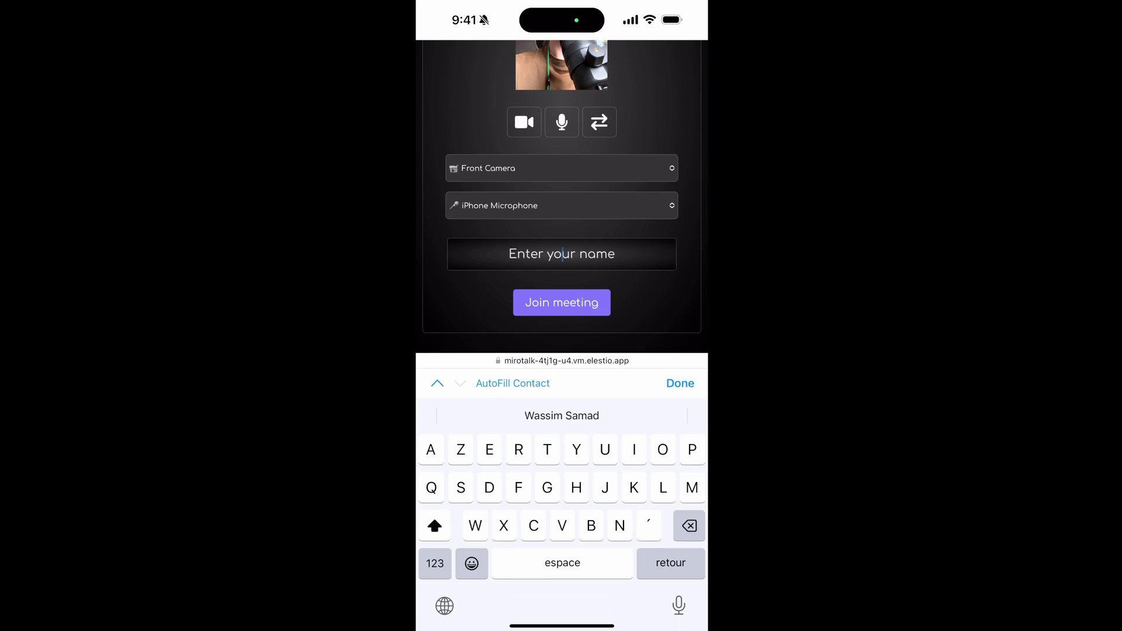
{"action": "type", "text": "John"}
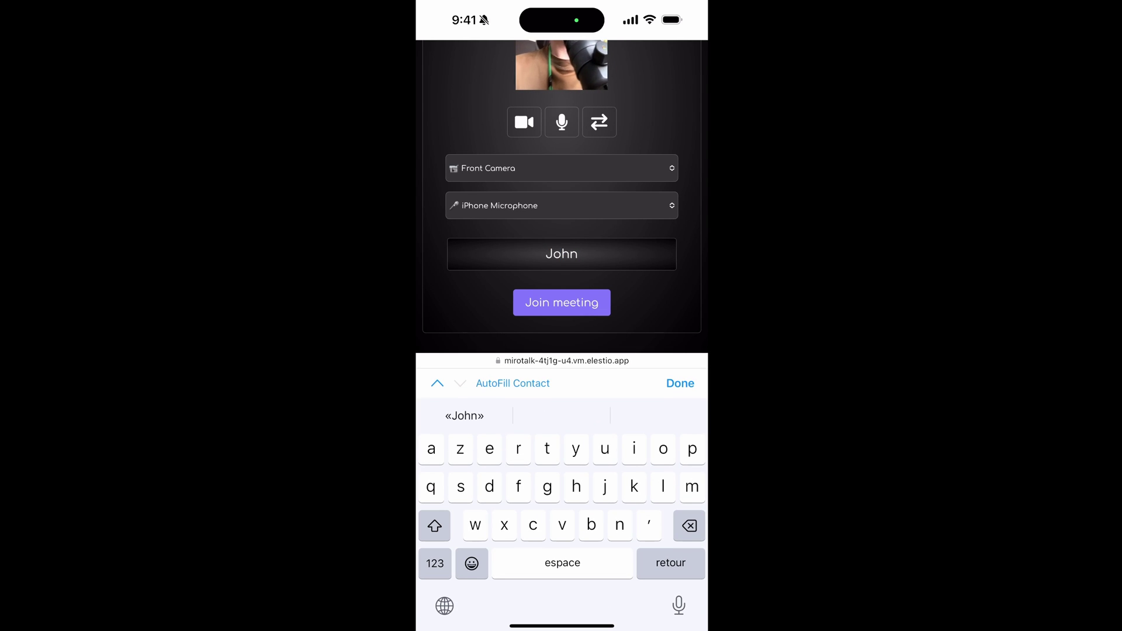
Step: Mute the phone's microphone, join the meeting, then turn the phone's camera off
{"action": "left_click", "coordinate": [562, 122]}
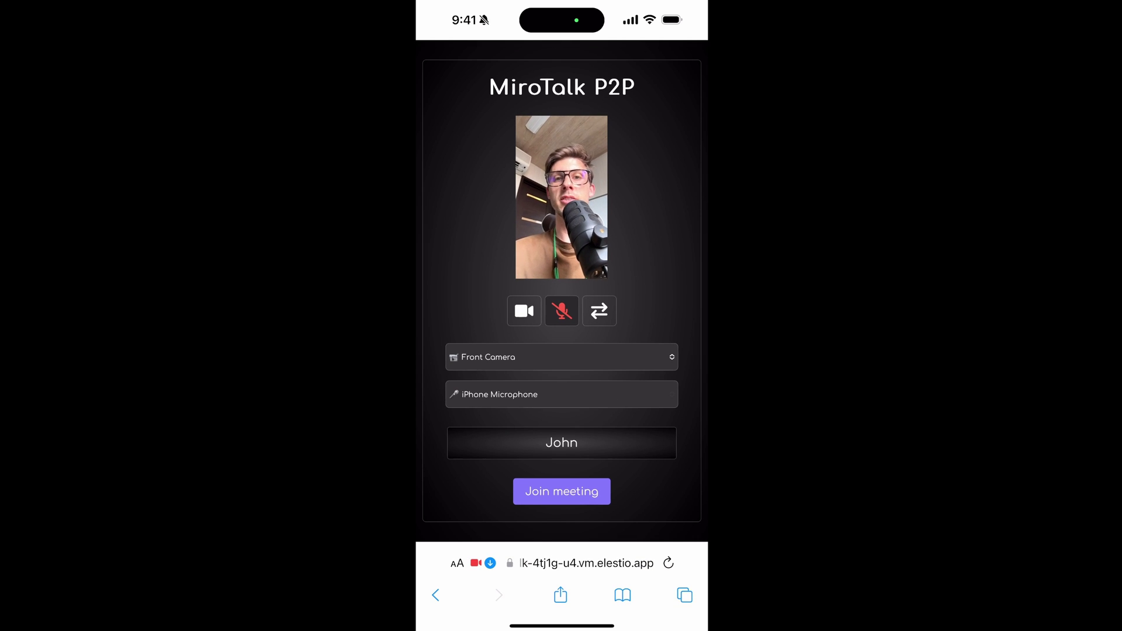
{"action": "left_click", "coordinate": [562, 491]}
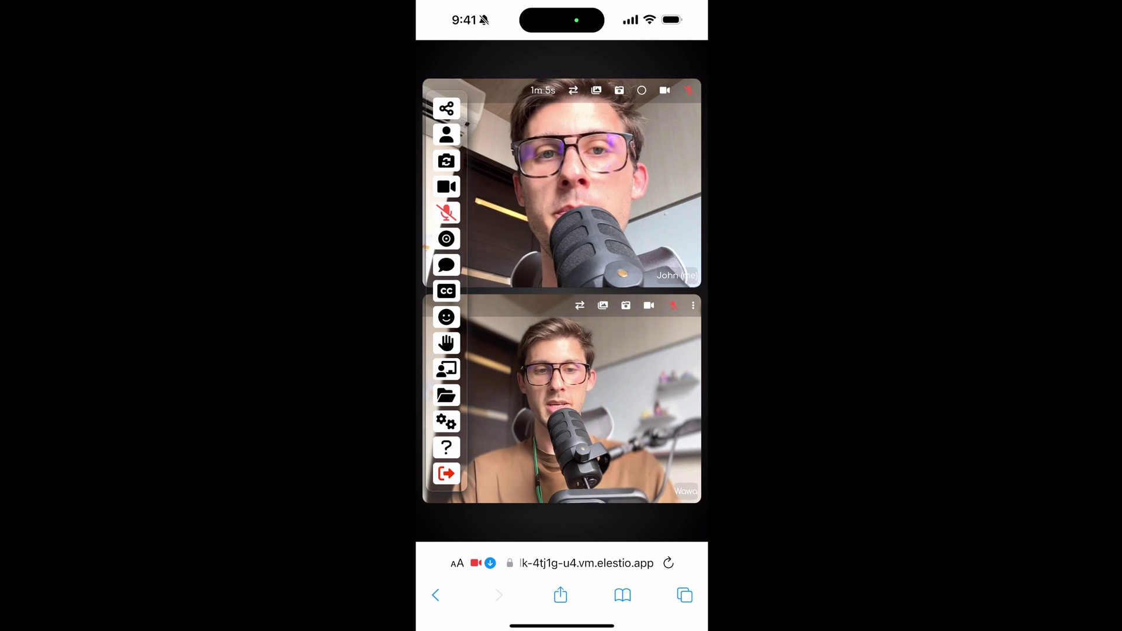
{"action": "left_click", "coordinate": [446, 186]}
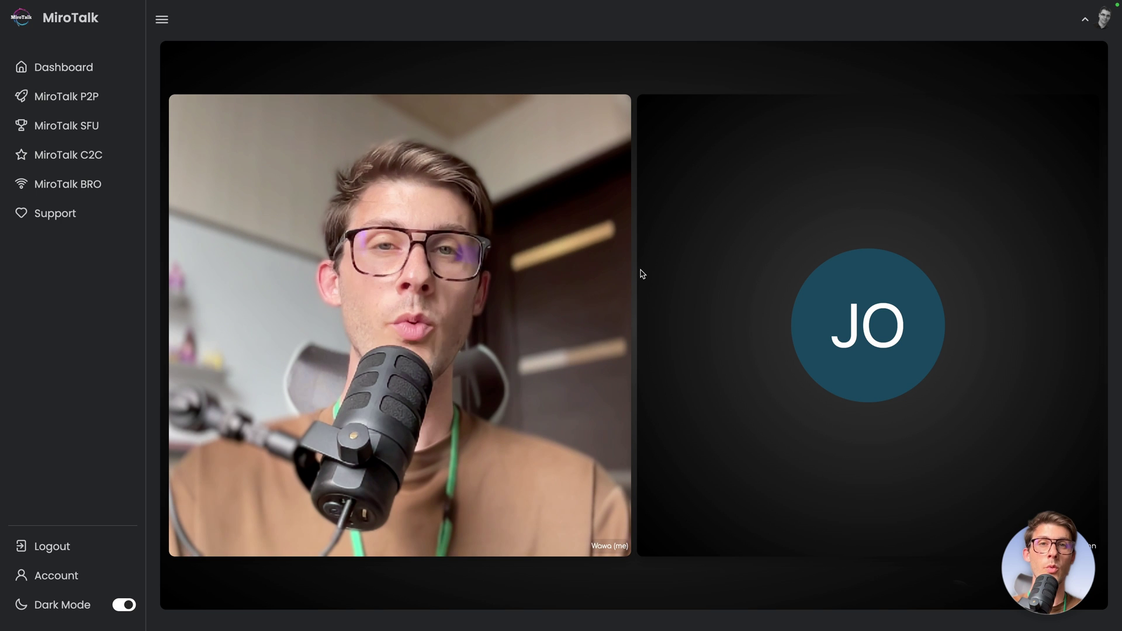
{"action": "mouse_move", "coordinate": [746, 437]}
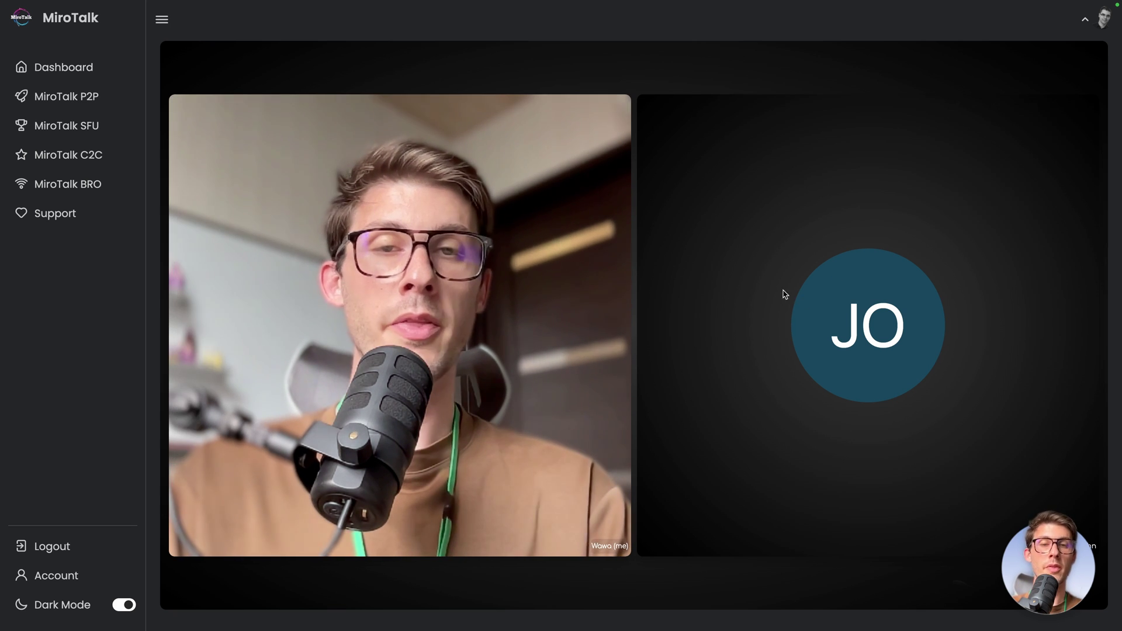
{"action": "mouse_move", "coordinate": [374, 222]}
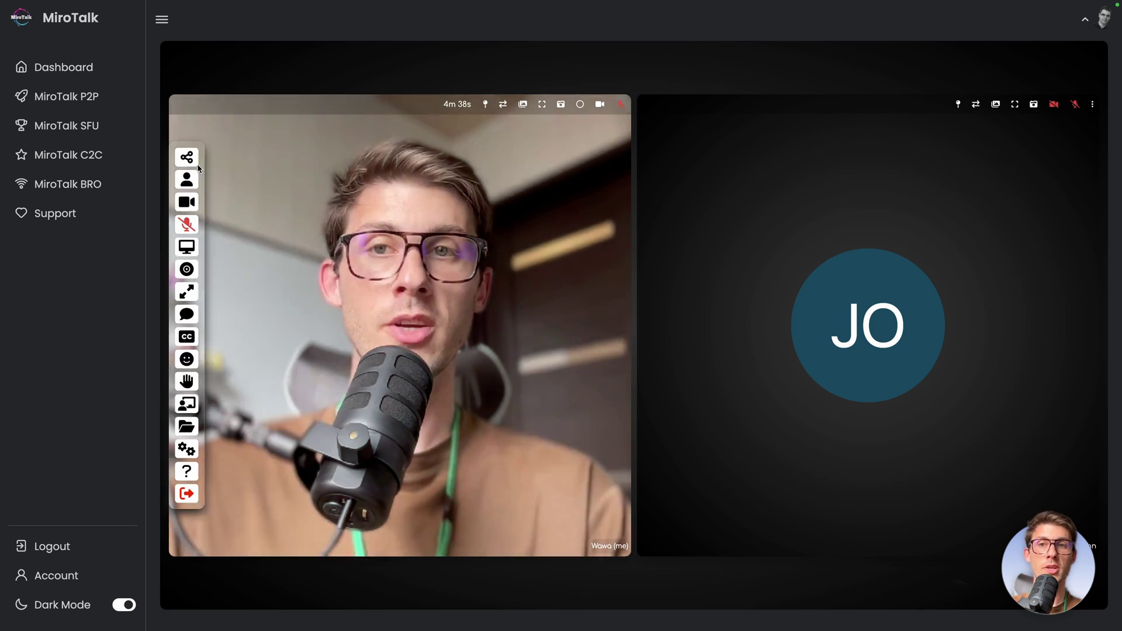
{"action": "left_click", "coordinate": [192, 161]}
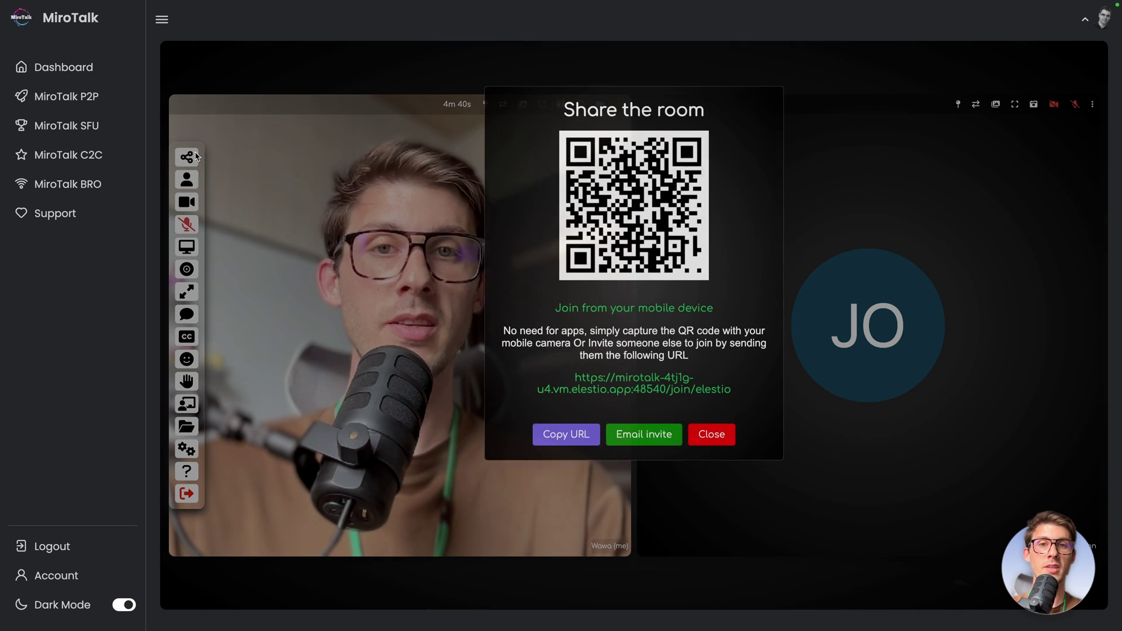
{"action": "left_click", "coordinate": [698, 480]}
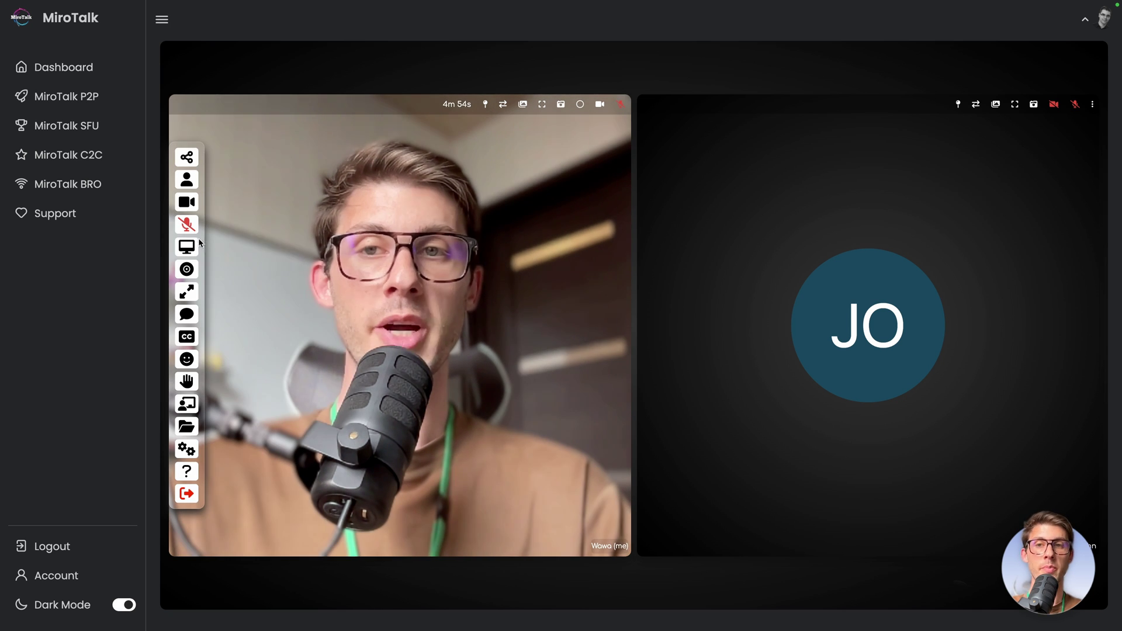
{"action": "left_click", "coordinate": [187, 248]}
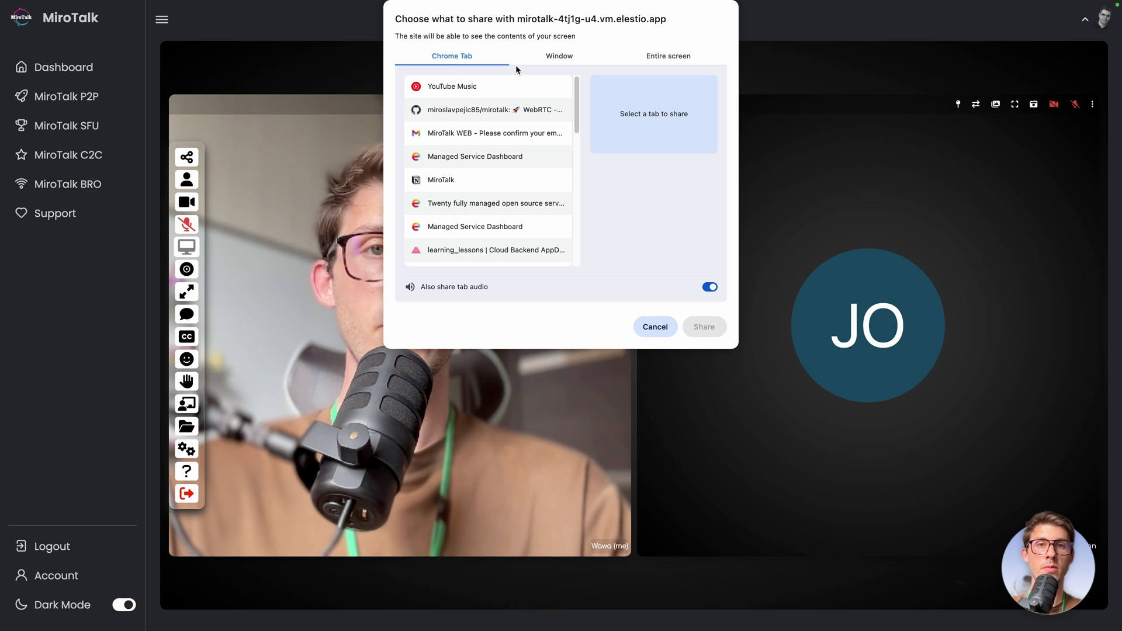
{"action": "left_click", "coordinate": [549, 58]}
{"action": "left_click", "coordinate": [647, 55]}
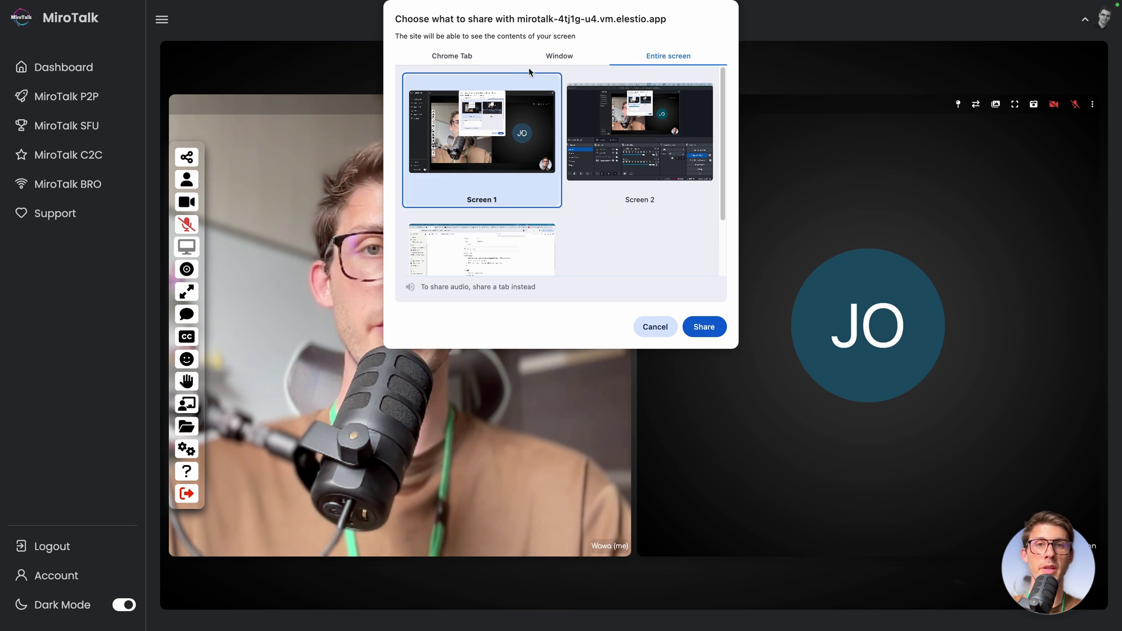
{"action": "key", "text": "Escape"}
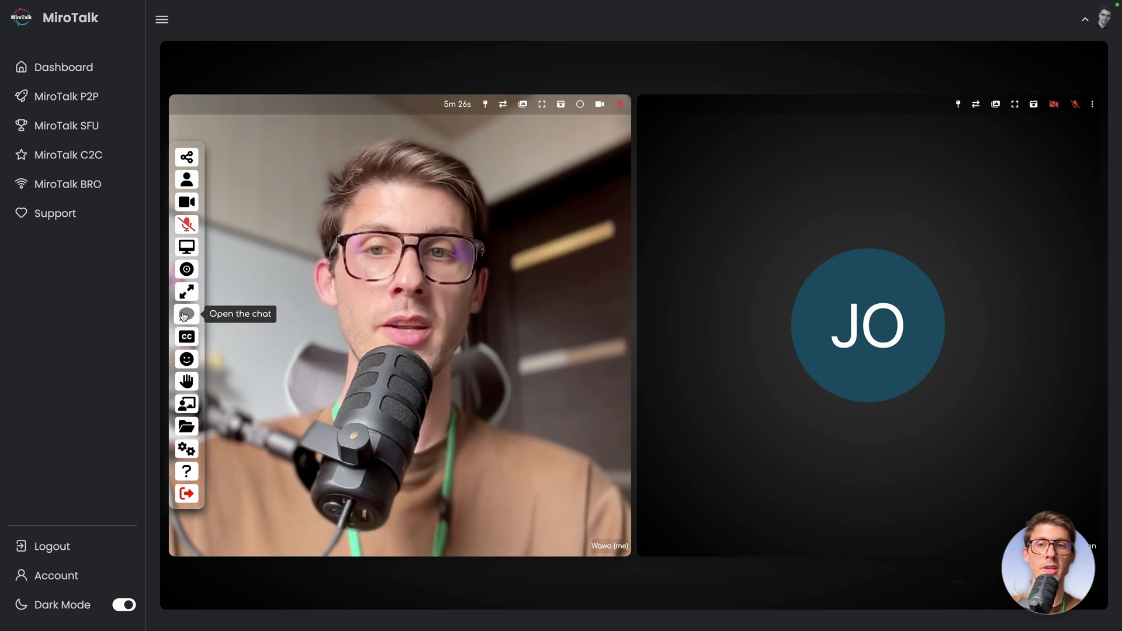
Step: Open the meeting chat from the left bar and begin typing the Hello message
{"action": "left_click", "coordinate": [187, 314]}
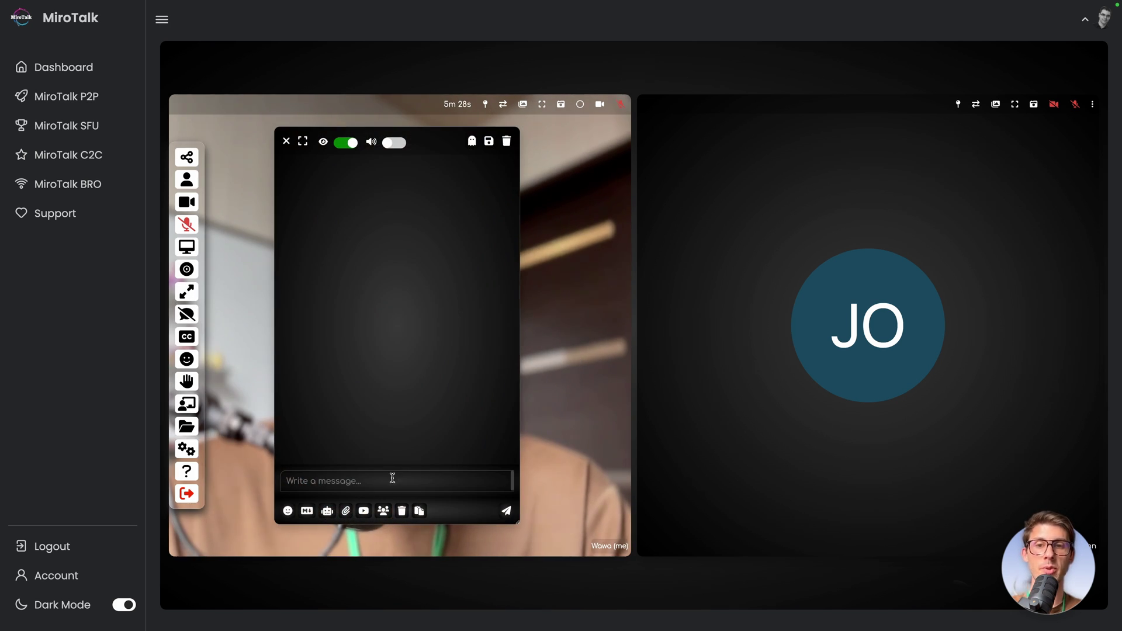
{"action": "type", "text": "Hel"}
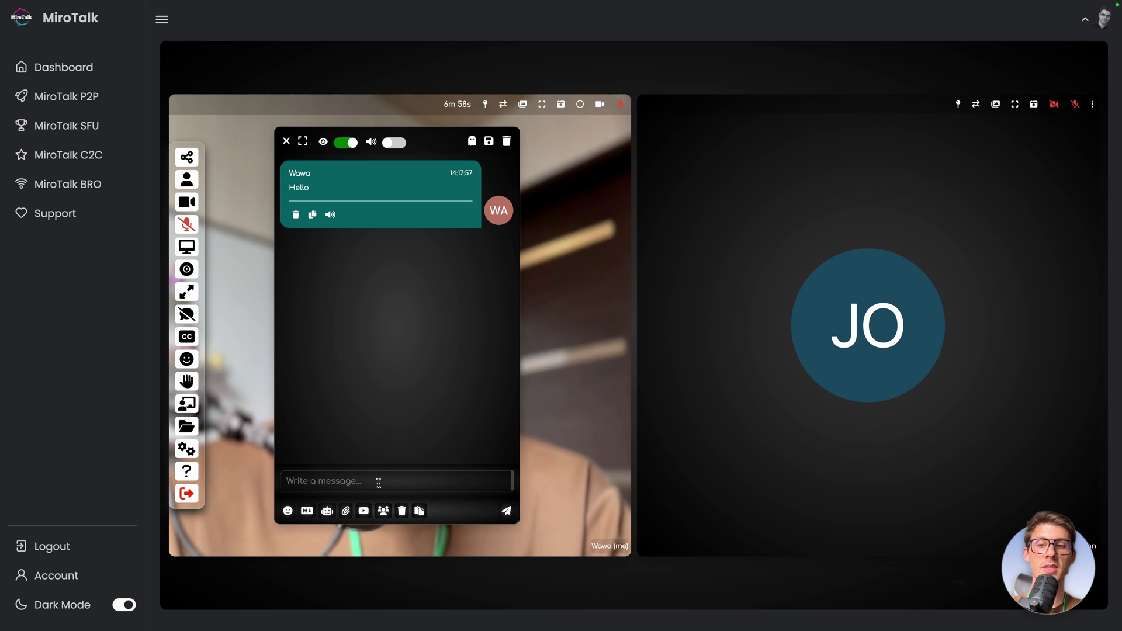
Step: Send a two-line chat message: Hello, then 'This is example *Markdown'
{"action": "type", "text": "ello"}
{"action": "key", "text": "shift+Return"}
{"action": "type", "text": "This is example"}
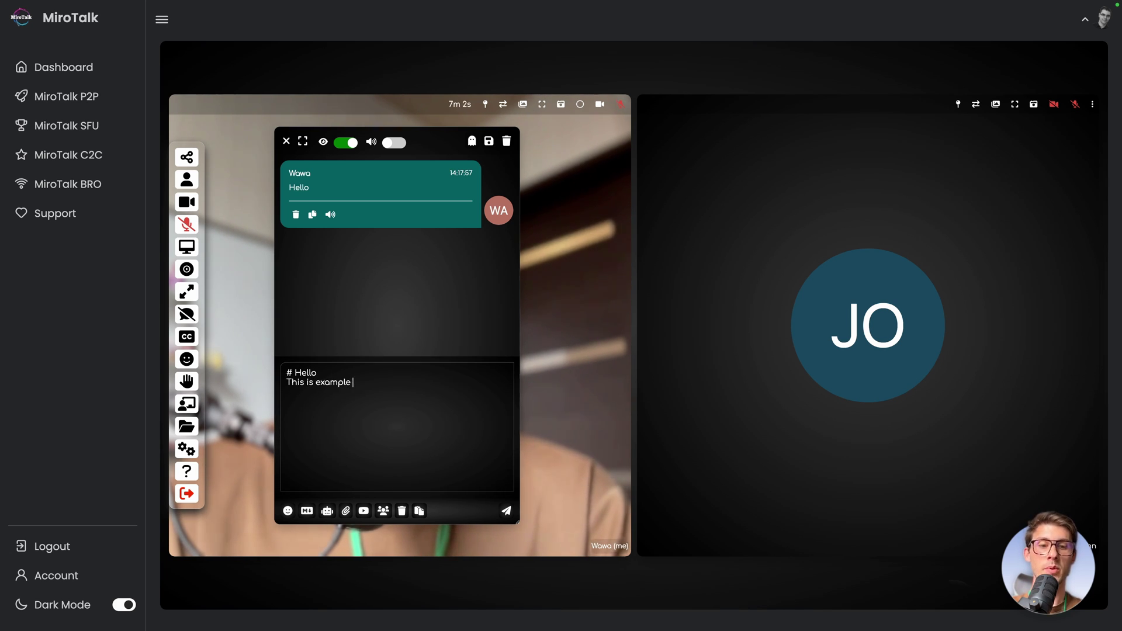
{"action": "type", "text": " *Markdown*"}
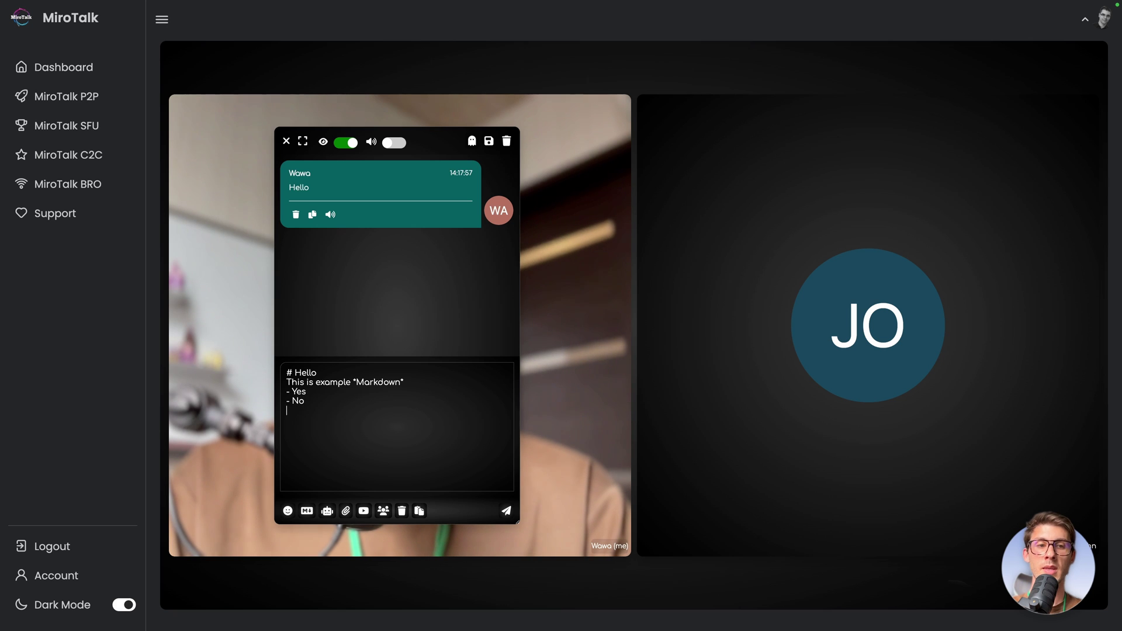
{"action": "key", "text": "Return"}
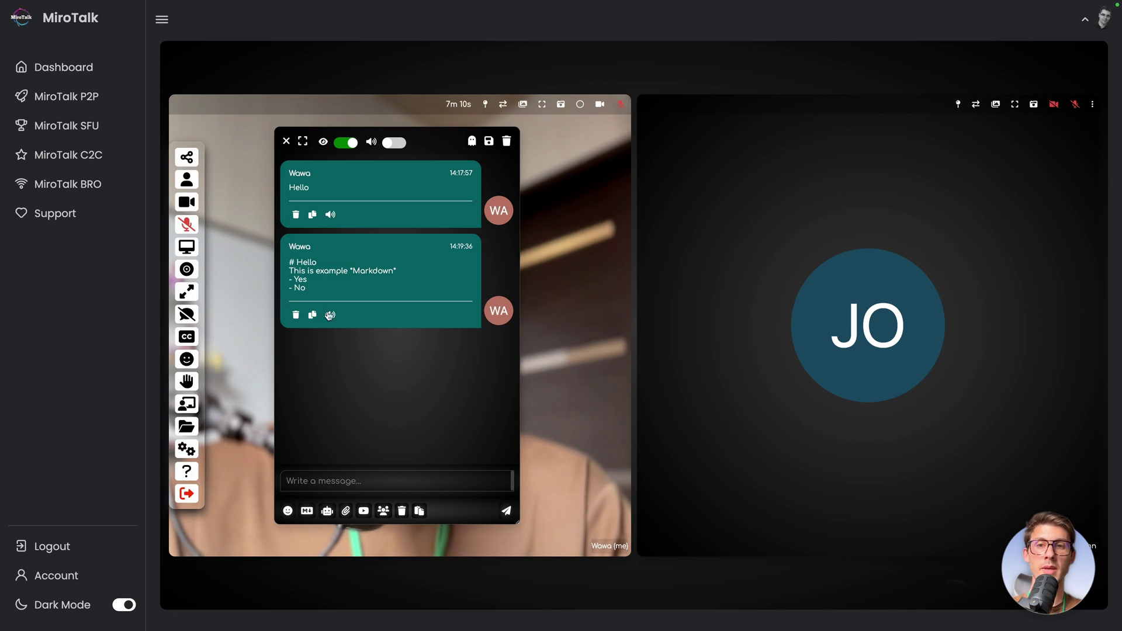
Step: Turn on Markdown (MD) and resend the copied example text so it renders formatted
{"action": "left_click_drag", "start_coordinate": [310, 288], "coordinate": [293, 267]}
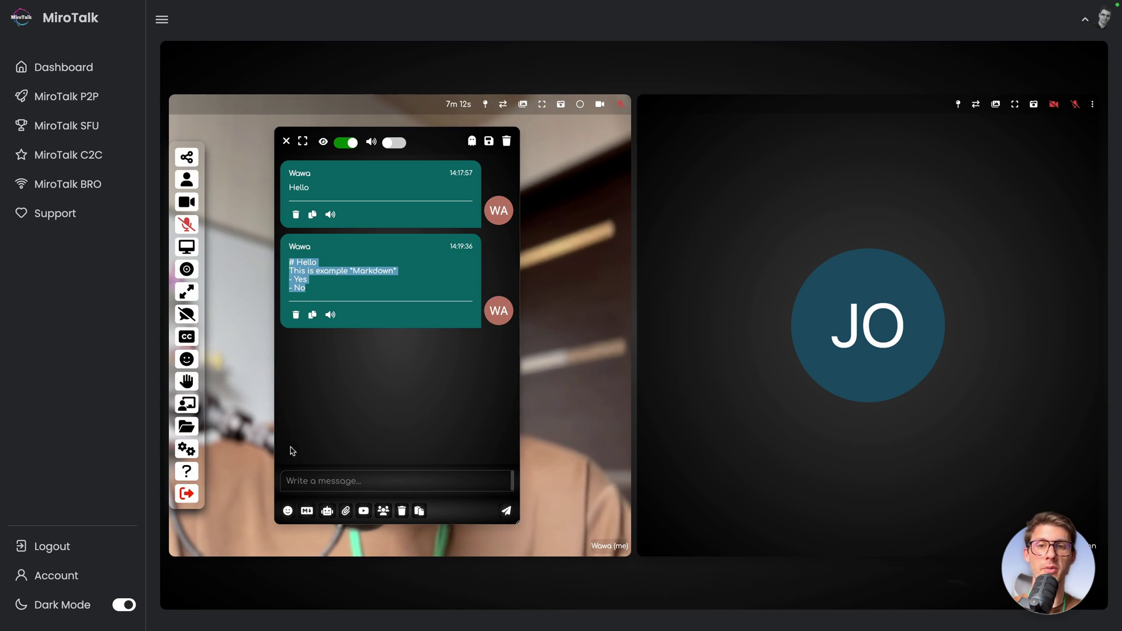
{"action": "left_click", "coordinate": [298, 483]}
{"action": "type", "text": "# Hello This is example *Markdown* - Yes - No"}
{"action": "left_click", "coordinate": [307, 511]}
{"action": "key", "text": "Return"}
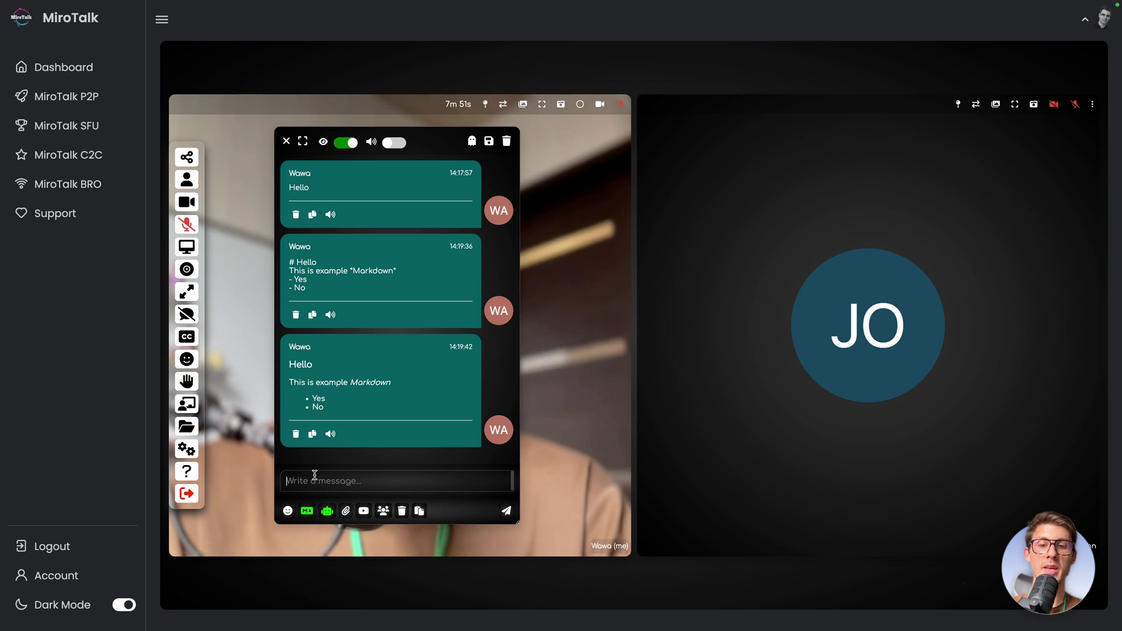
Step: Send 'hello' to the meeting chat
{"action": "type", "text": "lo"}
{"action": "key", "text": "Return"}
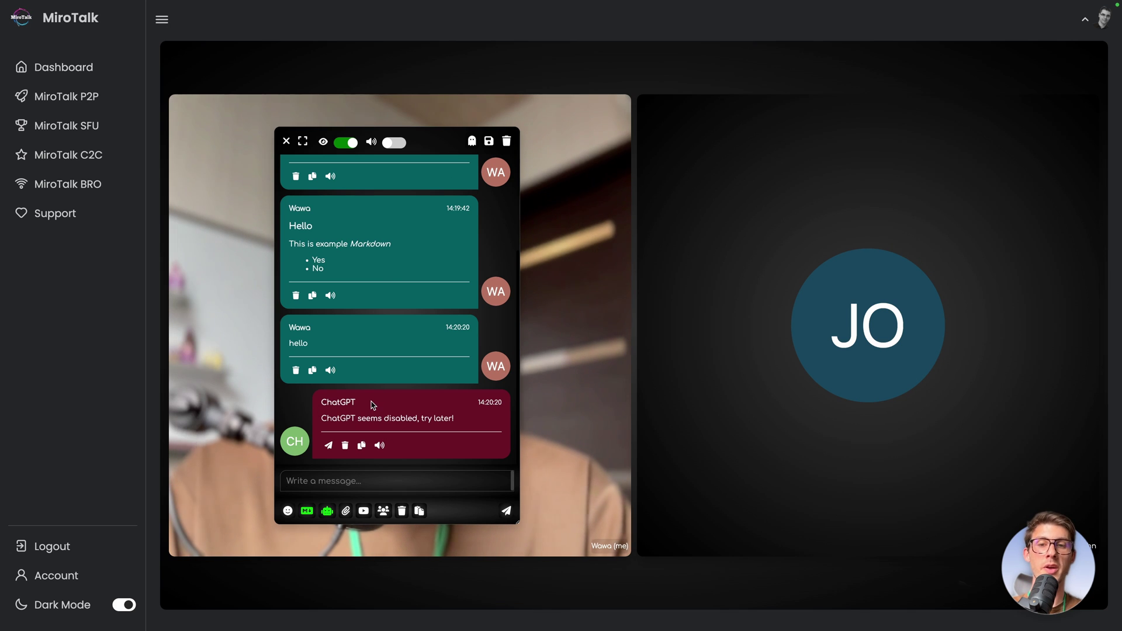
{"action": "mouse_move", "coordinate": [351, 398]}
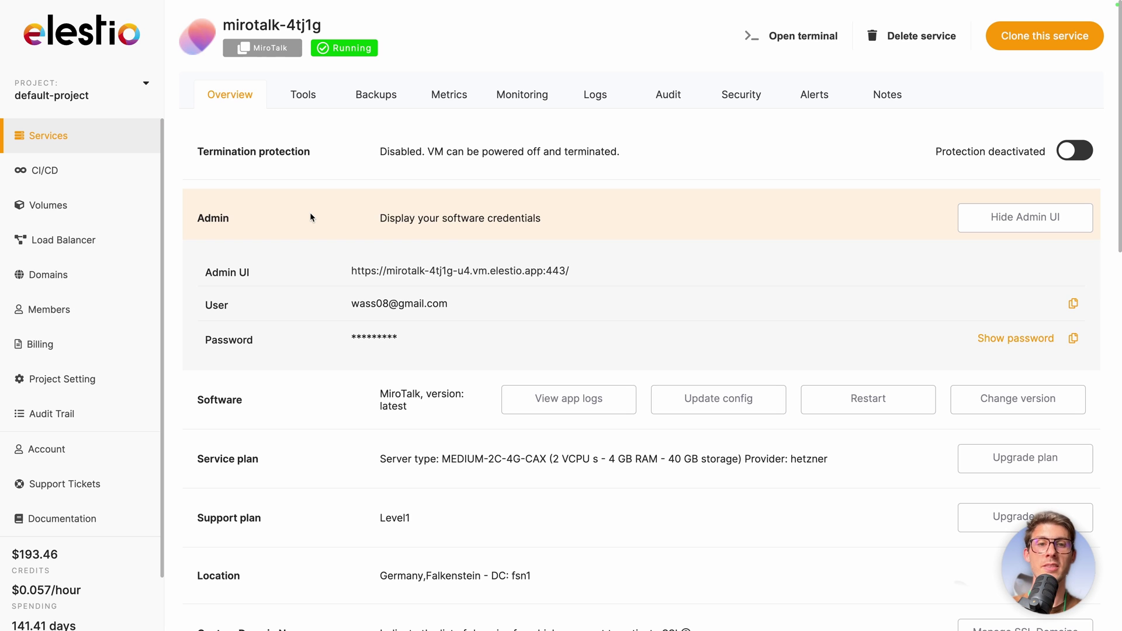
Step: Open the MiroTalk service's Update App Stack Config and view its ENV variables
{"action": "left_click", "coordinate": [733, 408]}
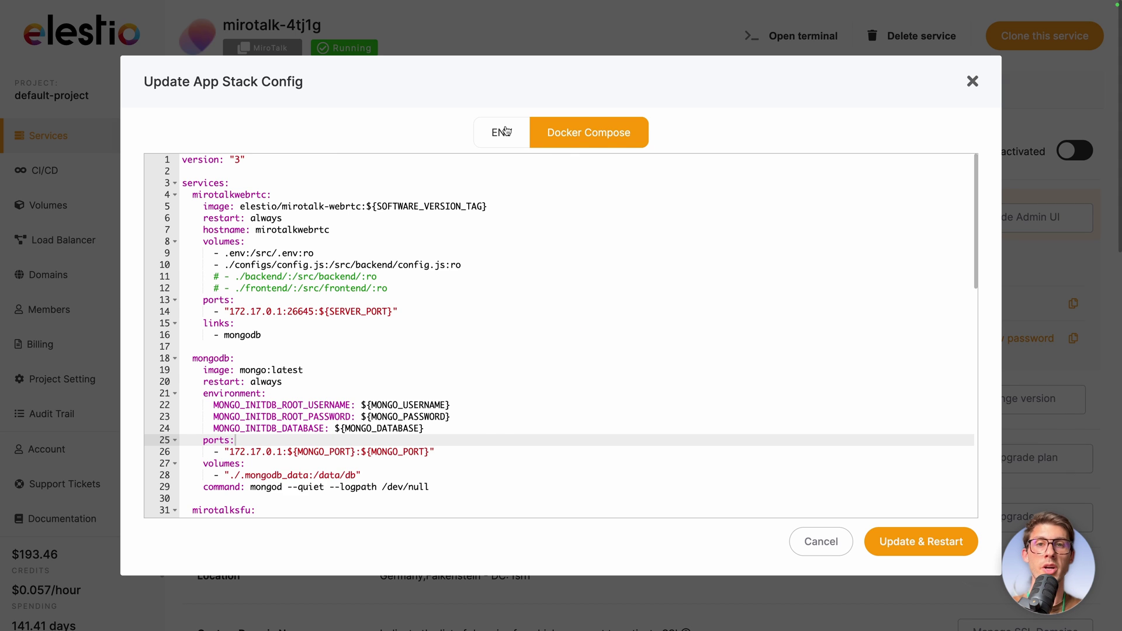
{"action": "left_click", "coordinate": [506, 131]}
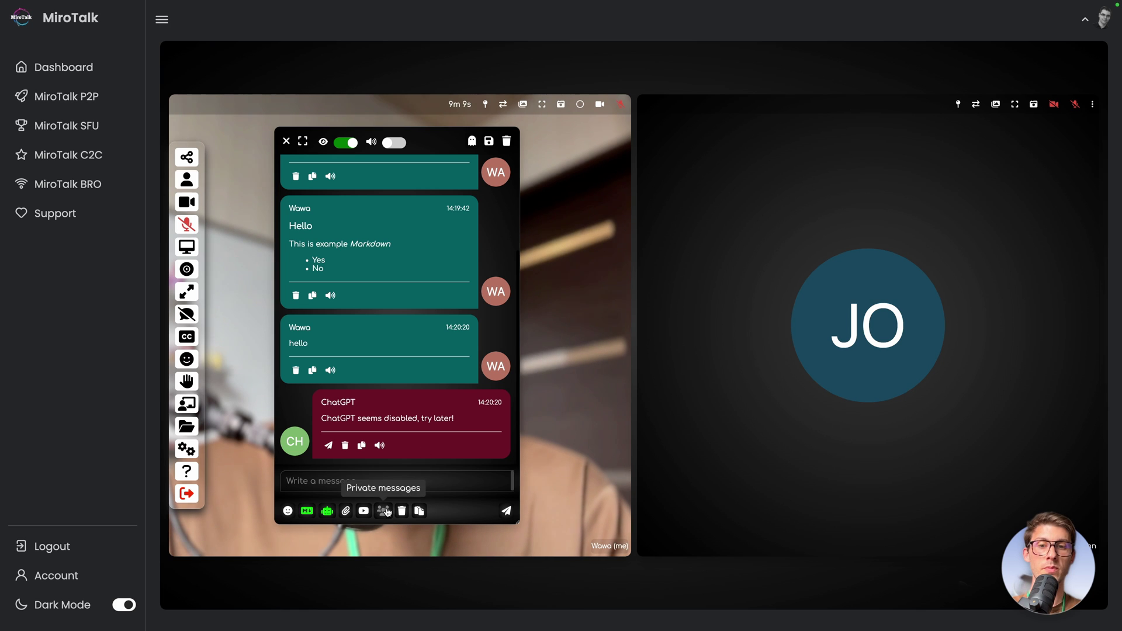
Step: Send a private 'hello' to the phone participant, then close the chat panel
{"action": "left_click", "coordinate": [383, 511]}
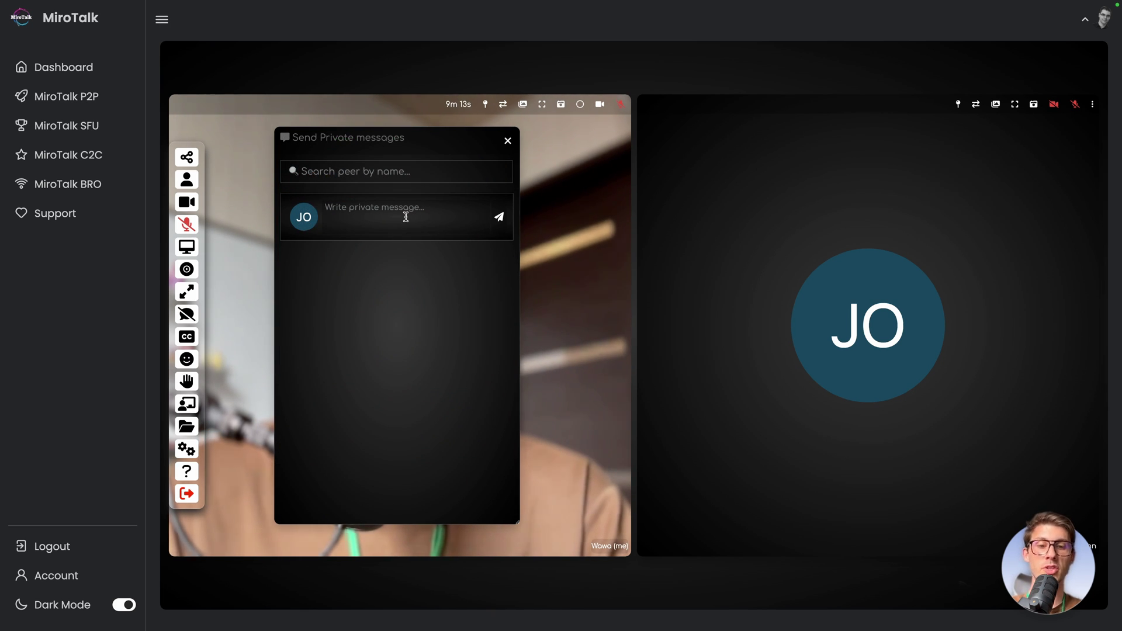
{"action": "type", "text": "hello"}
{"action": "key", "text": "Return"}
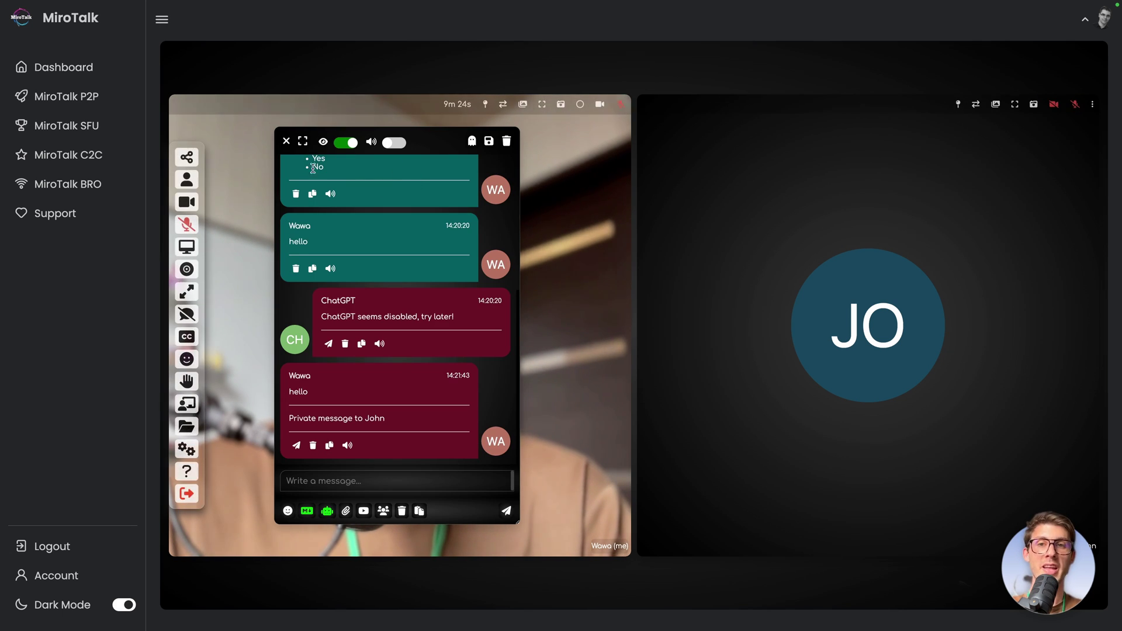
{"action": "left_click", "coordinate": [285, 143]}
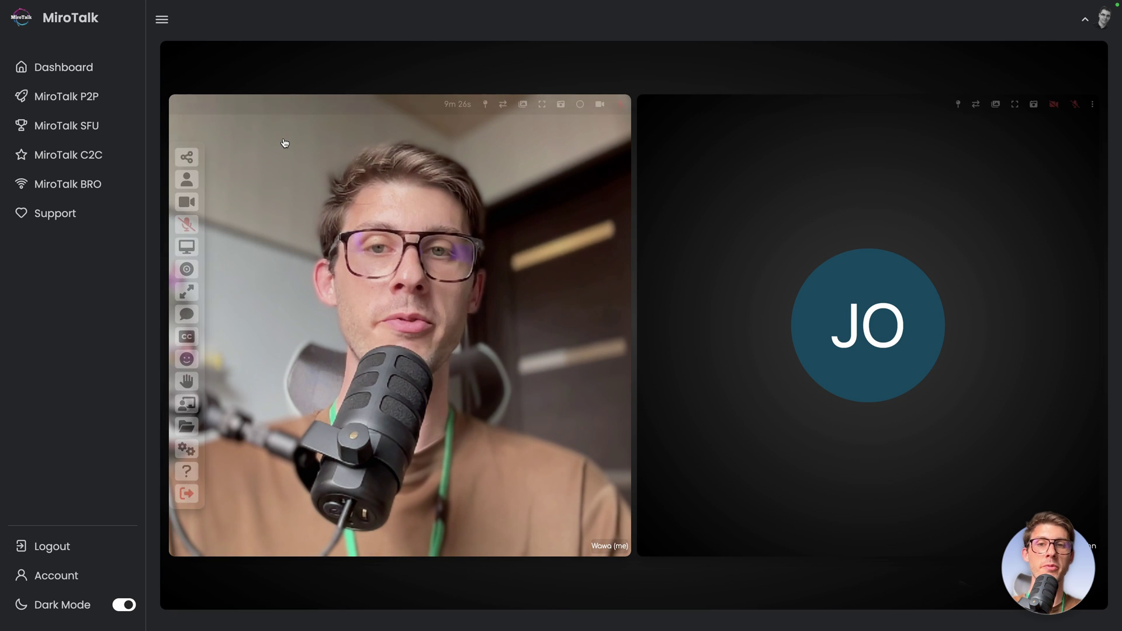
Step: Record a spoken greeting as English live captions and download the transcript file
{"action": "left_click", "coordinate": [186, 338]}
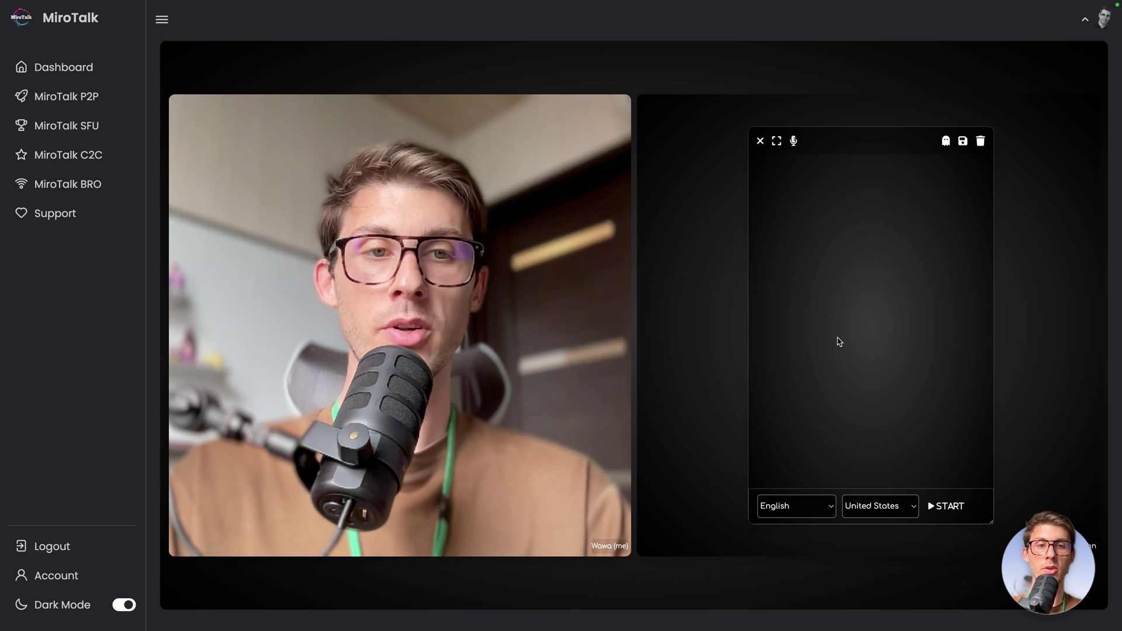
{"action": "mouse_move", "coordinate": [835, 327]}
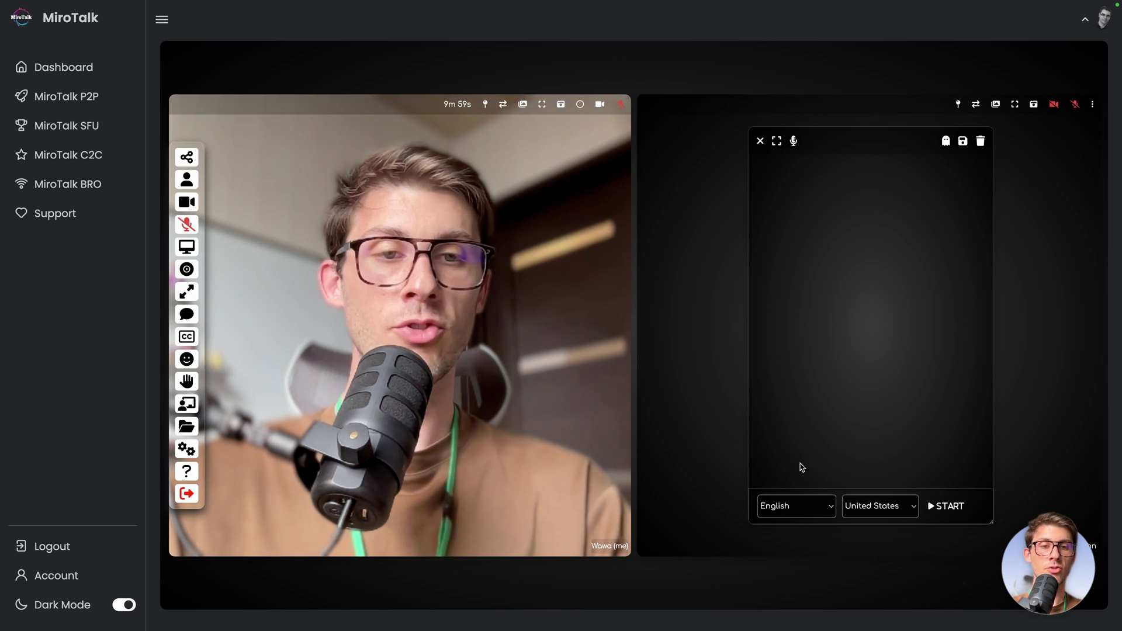
{"action": "left_click", "coordinate": [763, 507]}
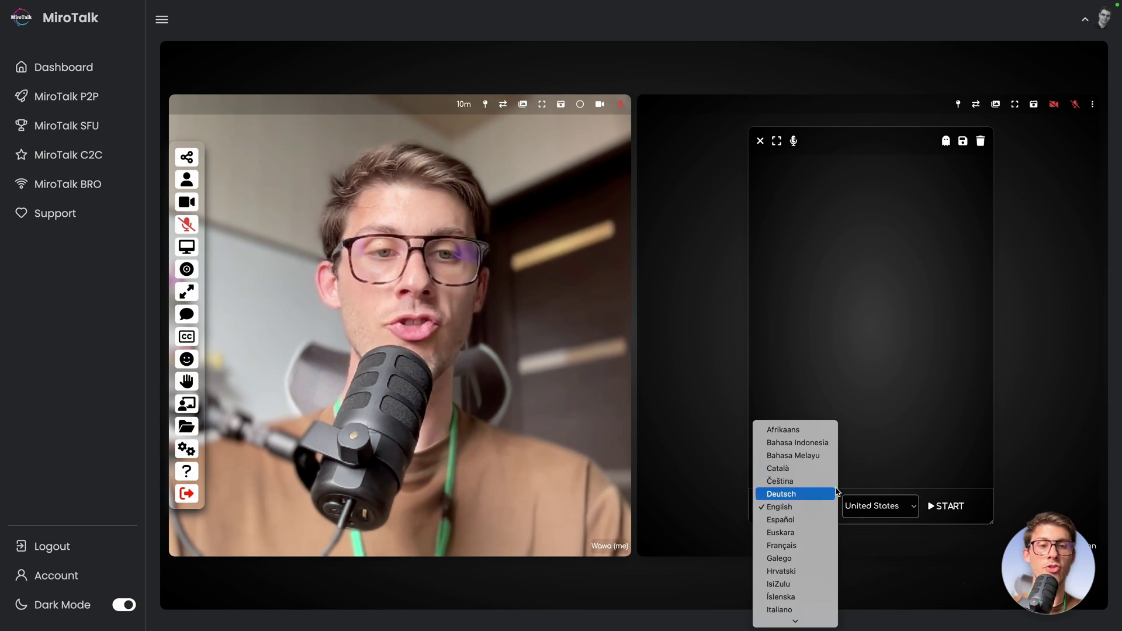
{"action": "left_click", "coordinate": [875, 464]}
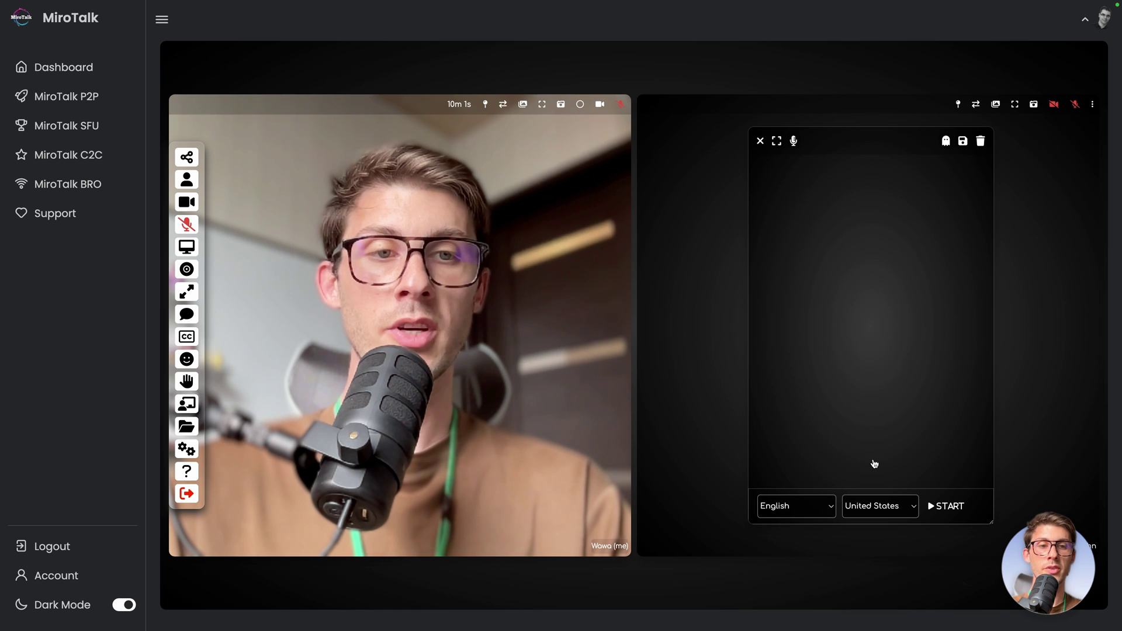
{"action": "left_click", "coordinate": [937, 508]}
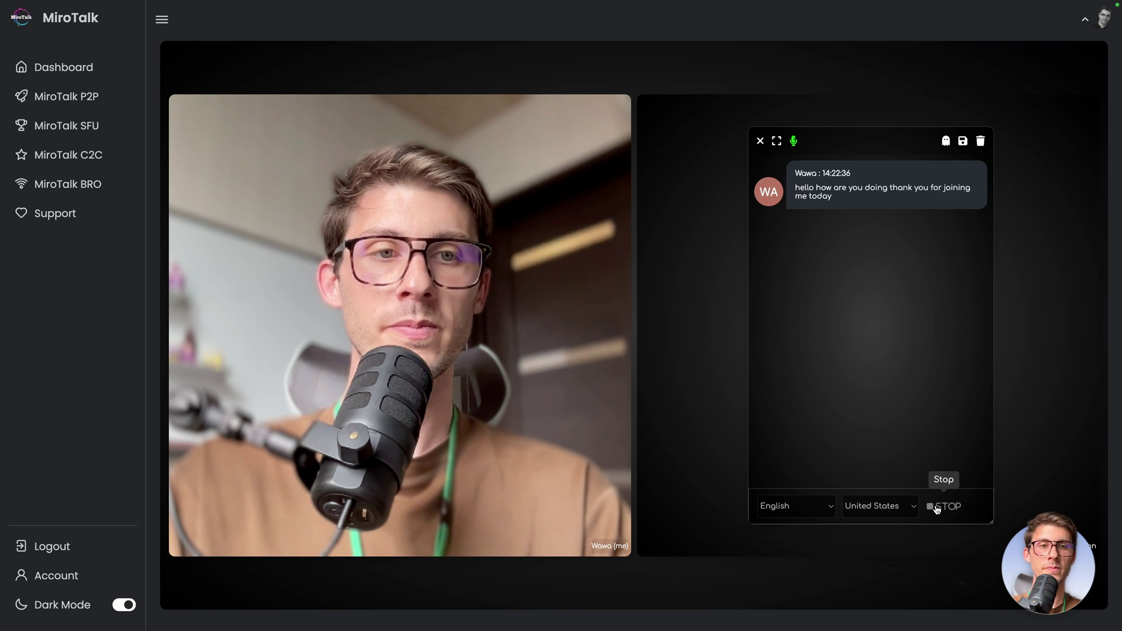
{"action": "left_click", "coordinate": [936, 508]}
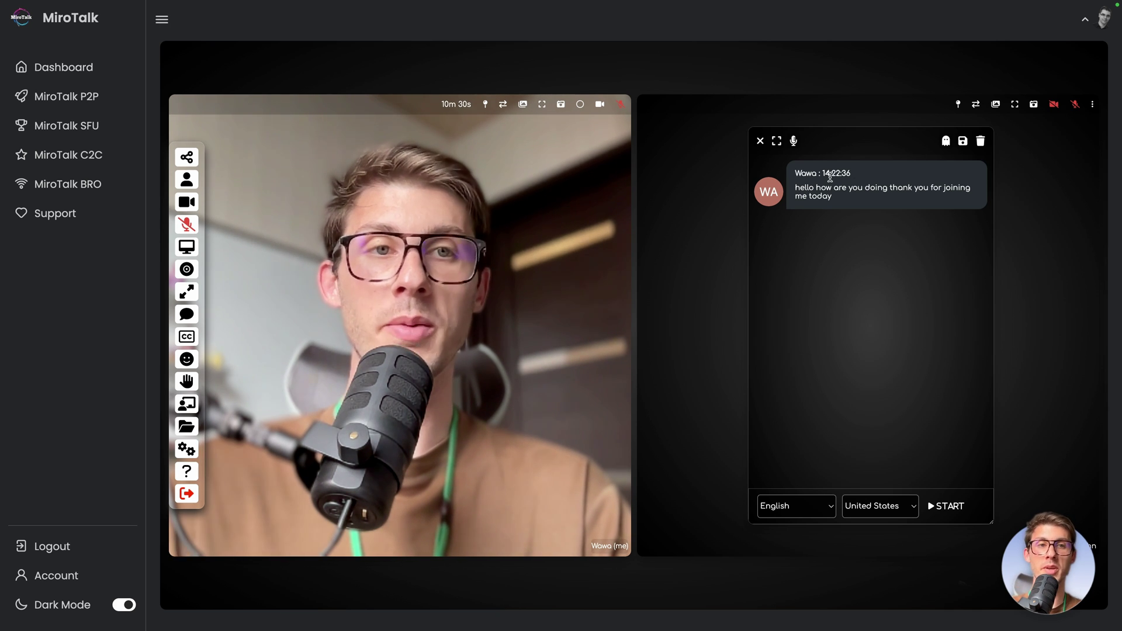
{"action": "left_click", "coordinate": [962, 142]}
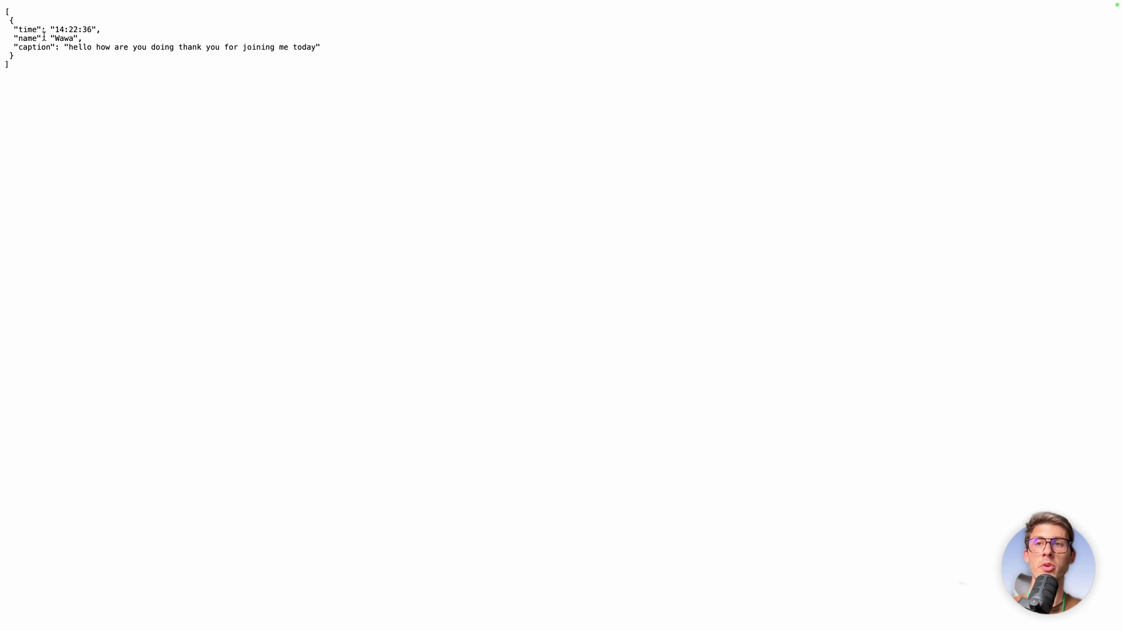
{"action": "left_click_drag", "start_coordinate": [5, 11], "coordinate": [24, 73]}
{"action": "left_click", "coordinate": [26, 78]}
{"action": "left_click_drag", "start_coordinate": [14, 29], "coordinate": [324, 49]}
{"action": "left_click", "coordinate": [324, 50]}
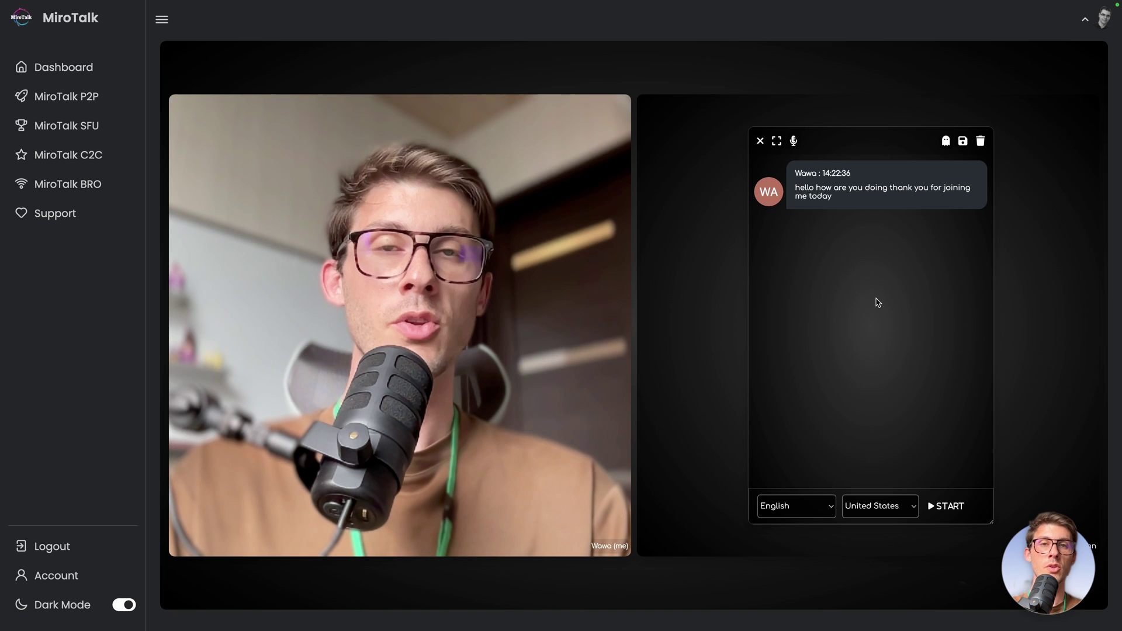
Step: Close the captions panel, send a heart-eyes emoji reaction and raise your hand
{"action": "mouse_move", "coordinate": [897, 278]}
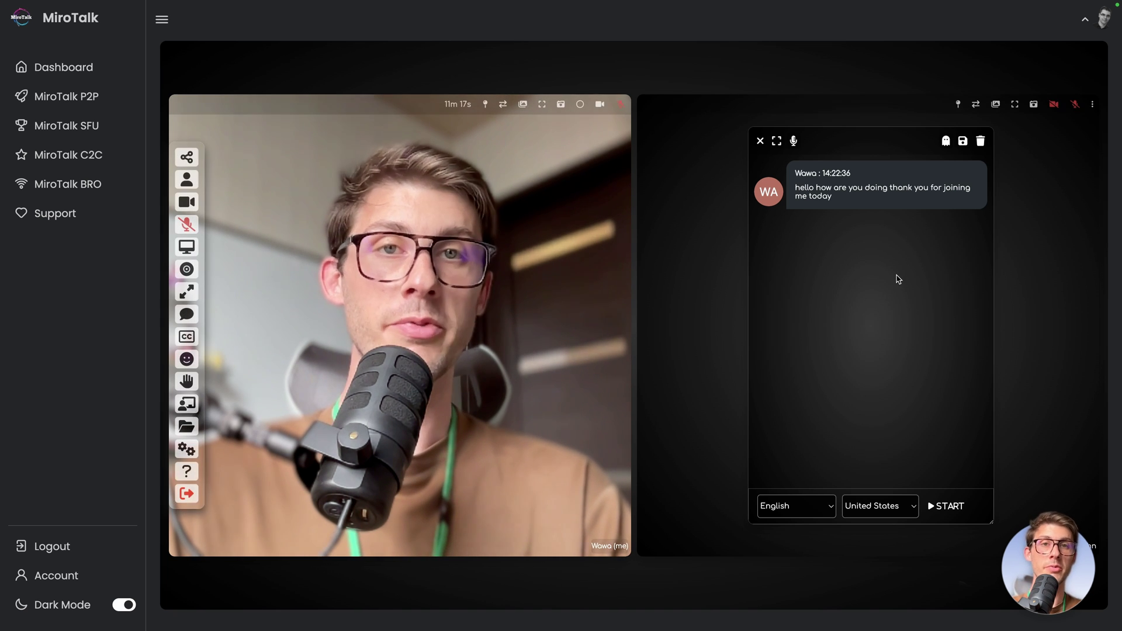
{"action": "left_click", "coordinate": [760, 140]}
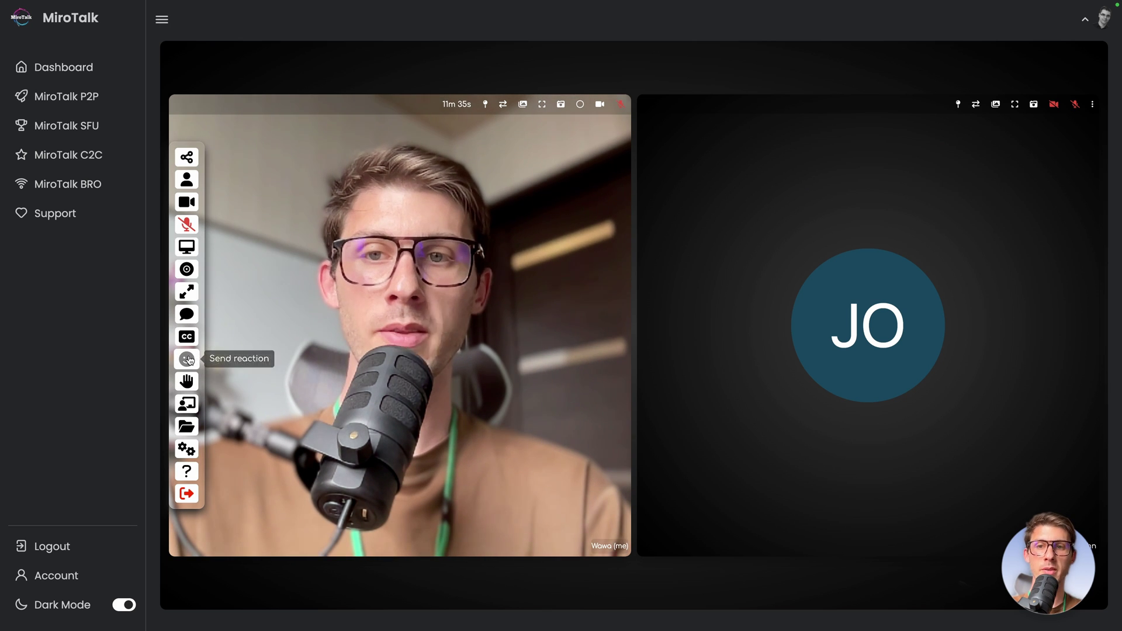
{"action": "left_click", "coordinate": [188, 359]}
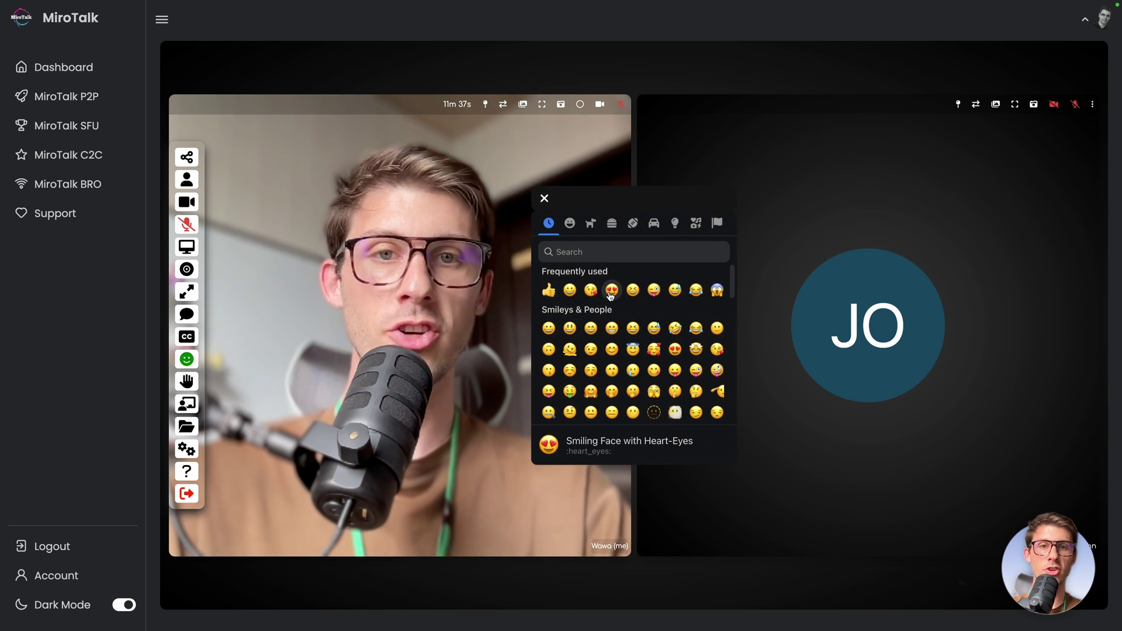
{"action": "left_click", "coordinate": [611, 291]}
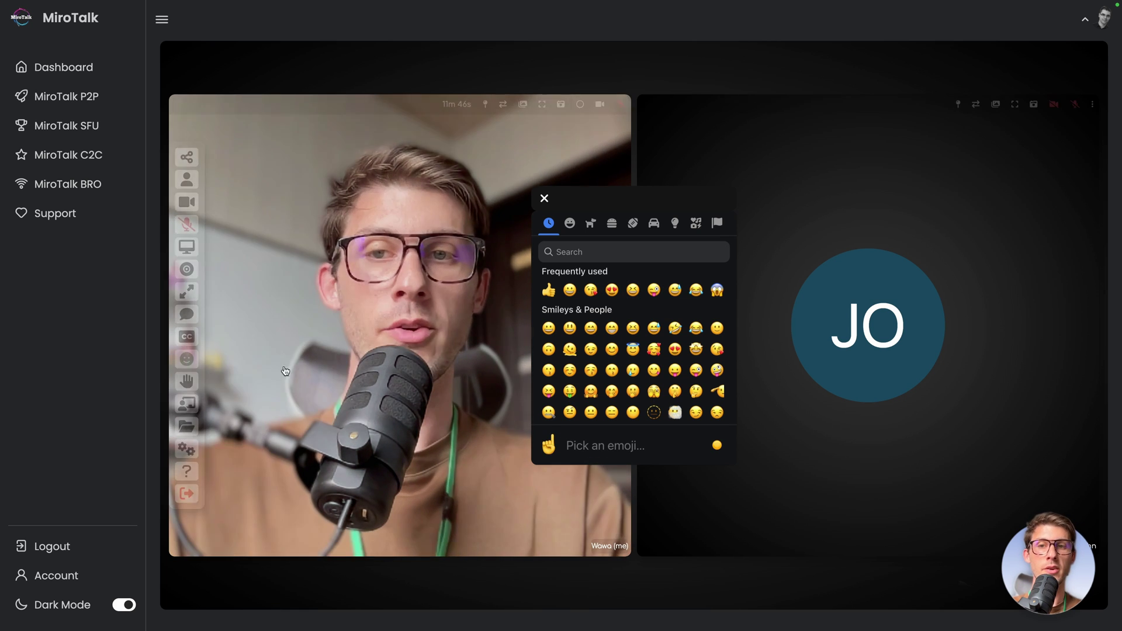
{"action": "left_click", "coordinate": [187, 381]}
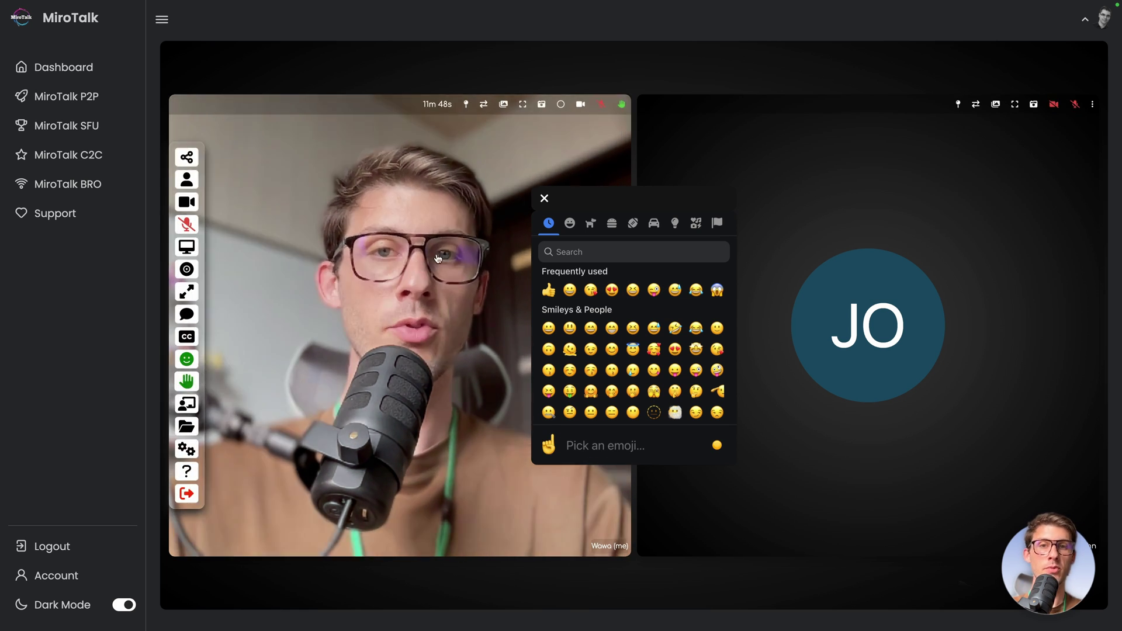
{"action": "left_click", "coordinate": [545, 198]}
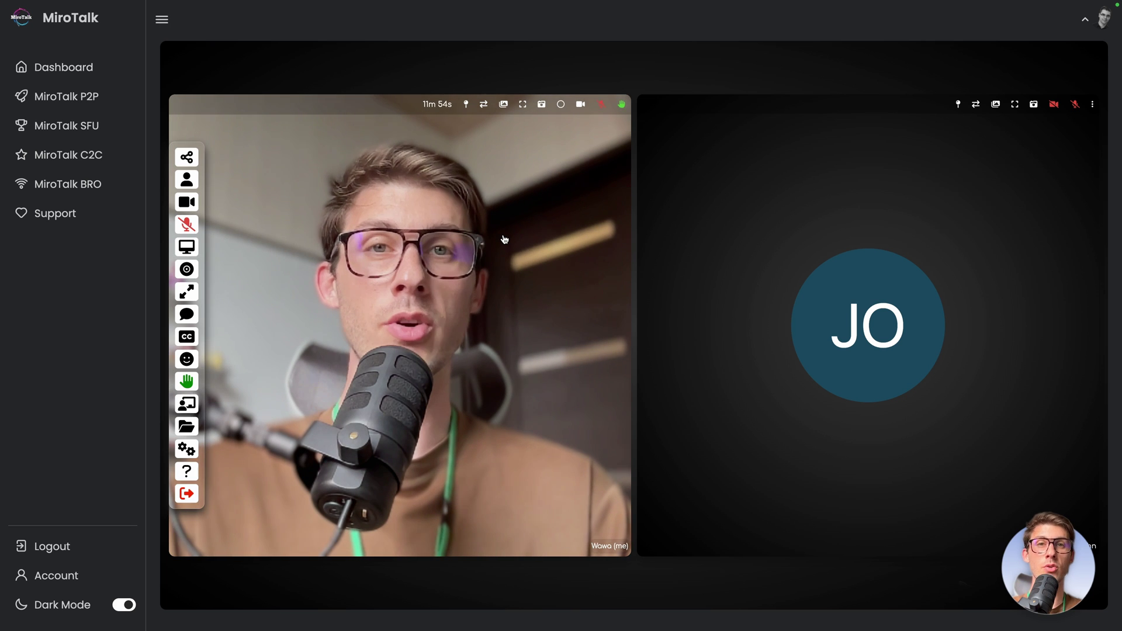
Step: On the shared whiteboard, pencil 'Hello', a U-shaped stroke and a box crossed with an X
{"action": "left_click", "coordinate": [186, 404]}
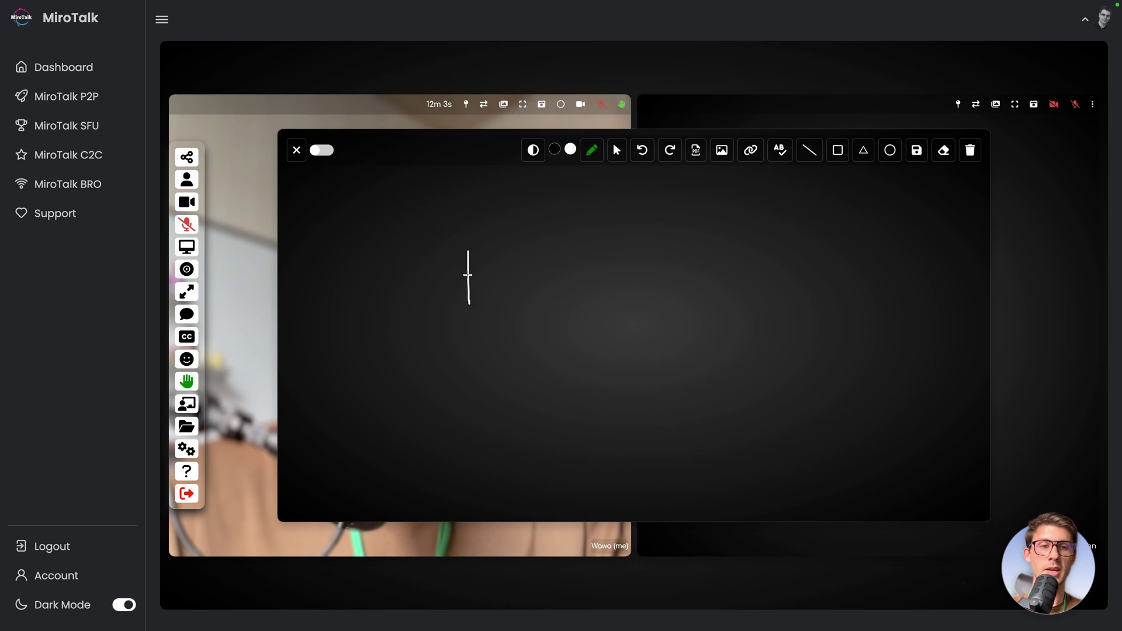
{"action": "mouse_move", "coordinate": [469, 273]}
{"action": "left_mouse_down"}
{"action": "mouse_move", "coordinate": [499, 274]}
{"action": "mouse_move", "coordinate": [497, 310]}
{"action": "mouse_move", "coordinate": [540, 239]}
{"action": "mouse_move", "coordinate": [582, 314]}
{"action": "mouse_move", "coordinate": [652, 296]}
{"action": "left_mouse_up"}
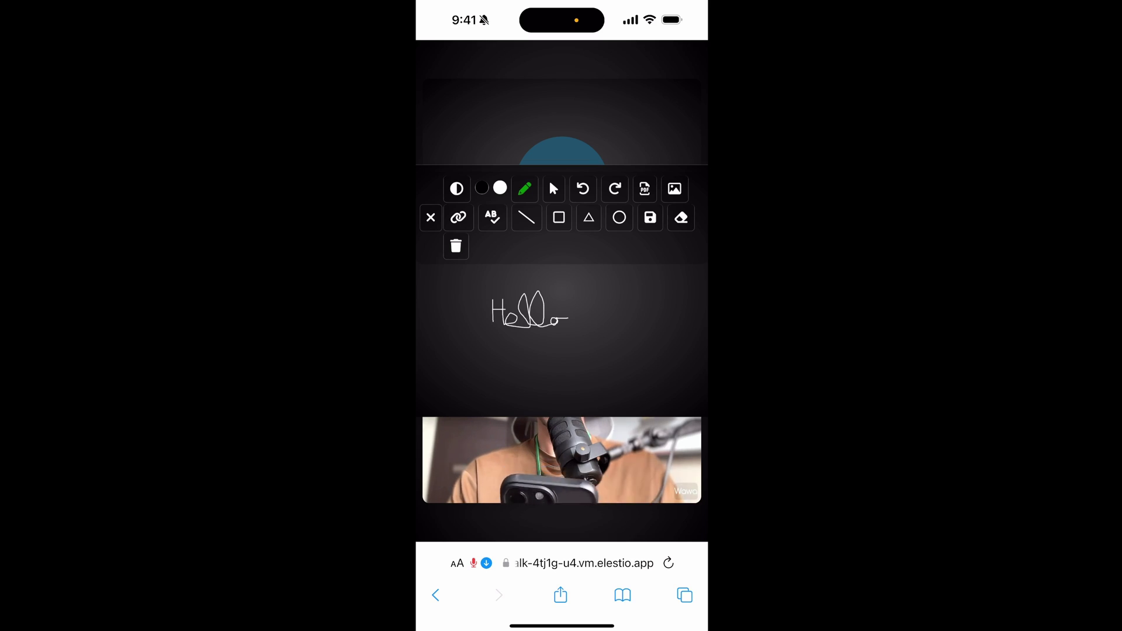
{"action": "mouse_move", "coordinate": [591, 284]}
{"action": "left_mouse_down"}
{"action": "mouse_move", "coordinate": [591, 347]}
{"action": "mouse_move", "coordinate": [630, 348]}
{"action": "mouse_move", "coordinate": [644, 296]}
{"action": "mouse_move", "coordinate": [589, 332]}
{"action": "left_mouse_up"}
{"action": "left_click_drag", "start_coordinate": [595, 294], "coordinate": [641, 355]}
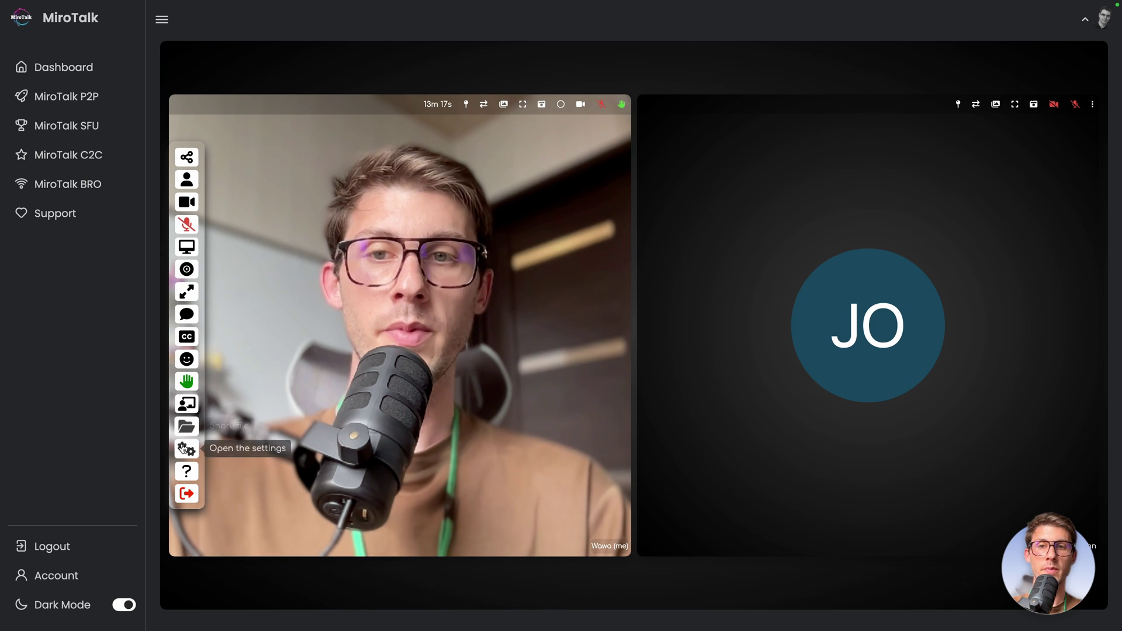
Step: In room settings, start a password lock then cancel it, and try the e-mail invitation
{"action": "left_click", "coordinate": [190, 449]}
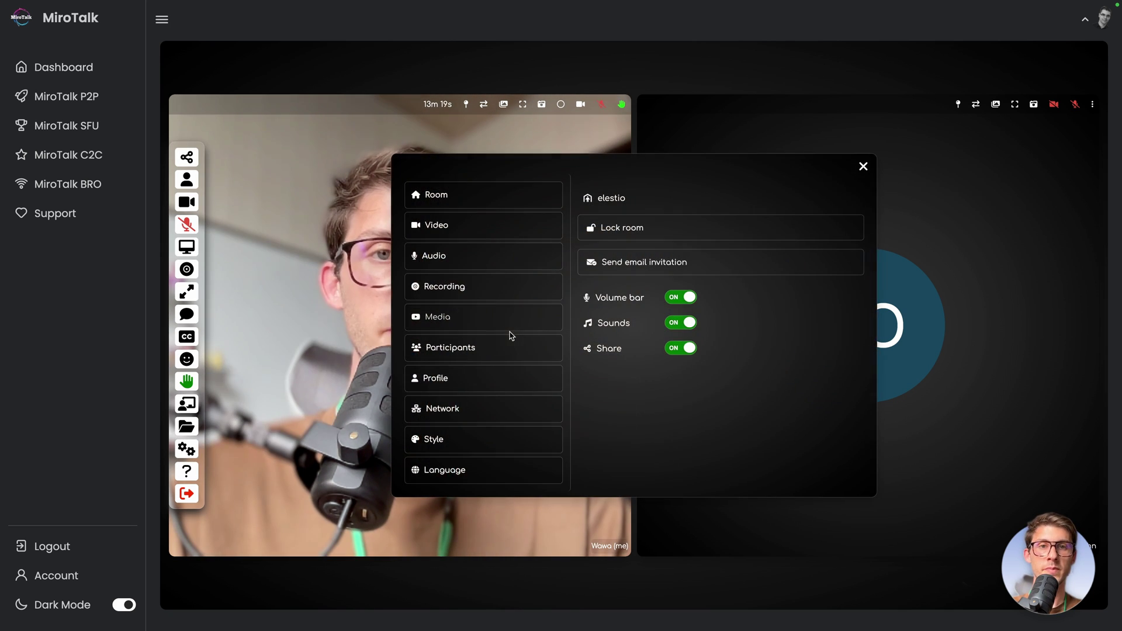
{"action": "left_click", "coordinate": [615, 229]}
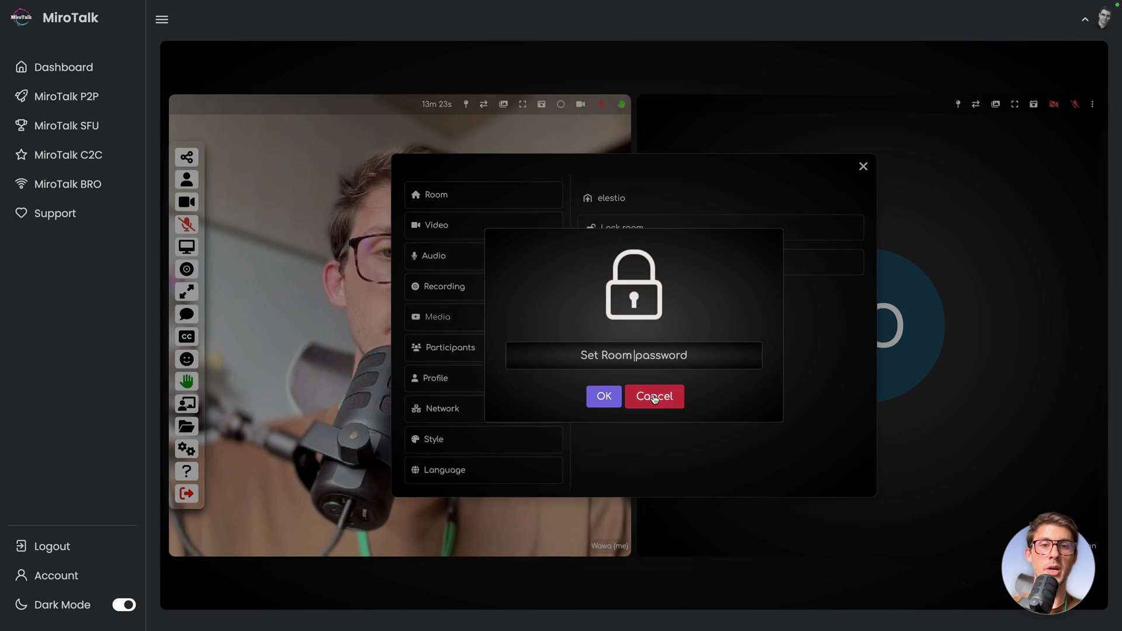
{"action": "left_click", "coordinate": [655, 396]}
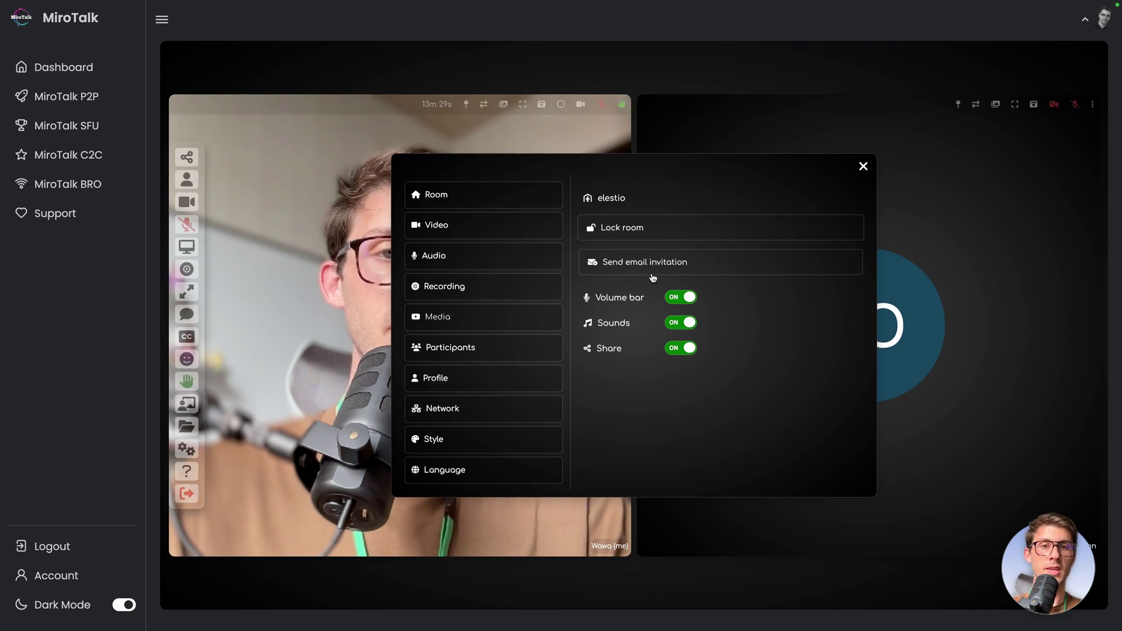
{"action": "left_click", "coordinate": [651, 276]}
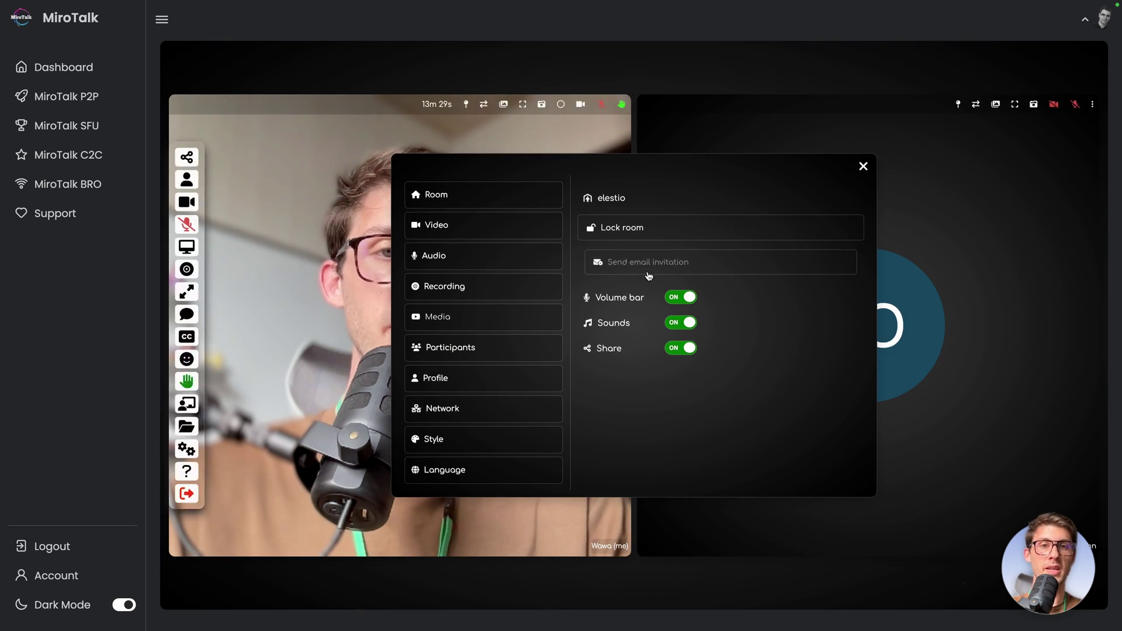
Step: Browse video and audio settings, show Participants controls, and drag the window left
{"action": "left_click", "coordinate": [494, 226]}
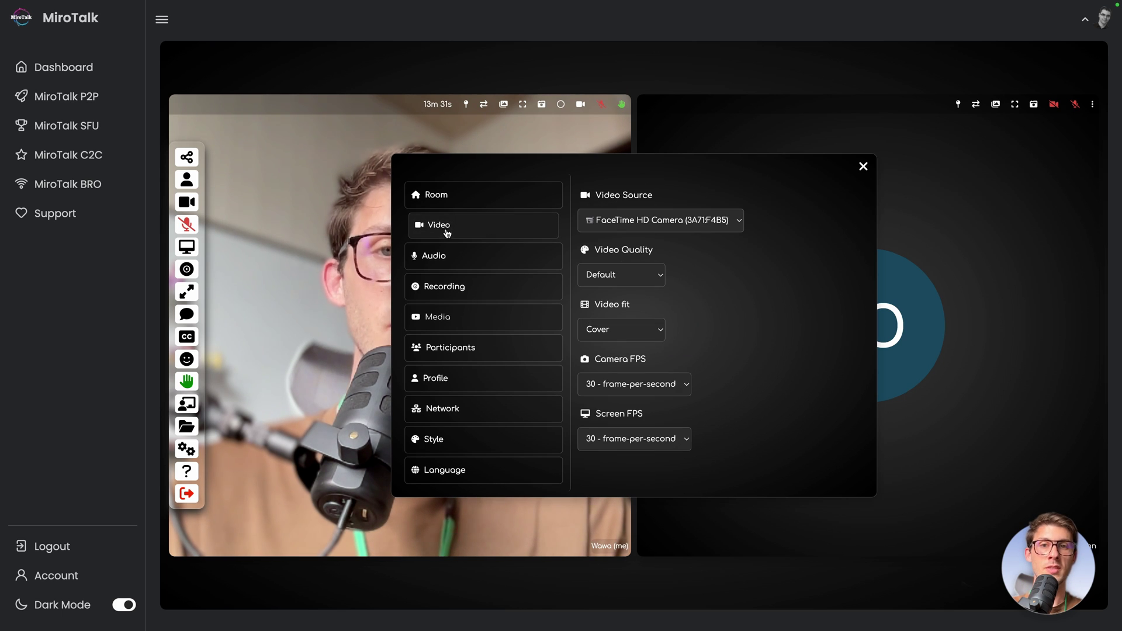
{"action": "left_click", "coordinate": [521, 265]}
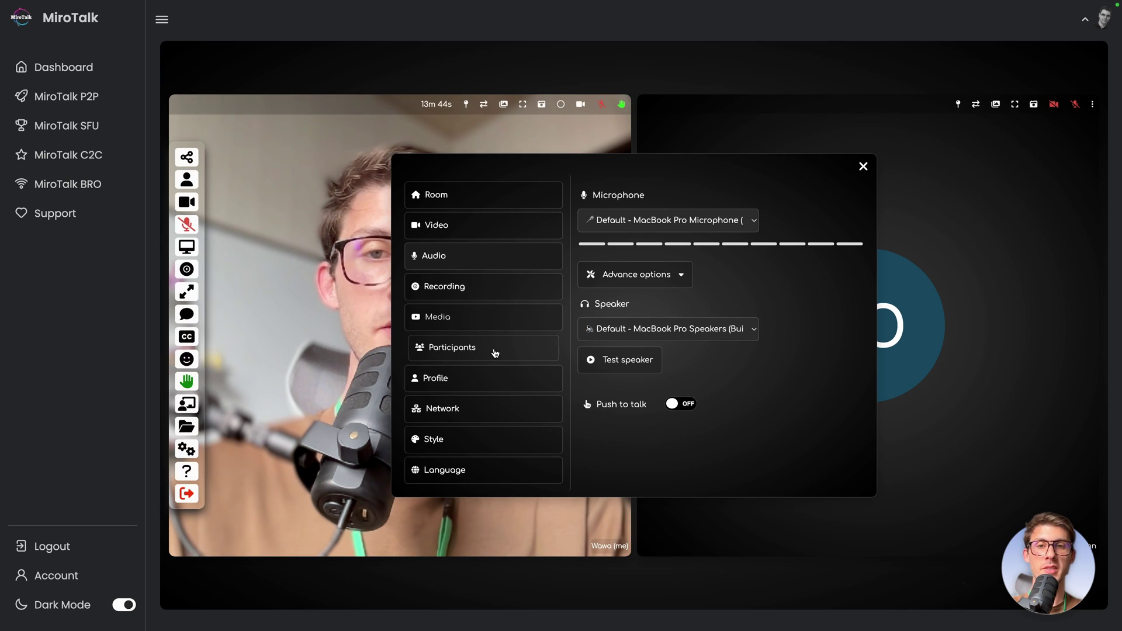
{"action": "left_click", "coordinate": [500, 349]}
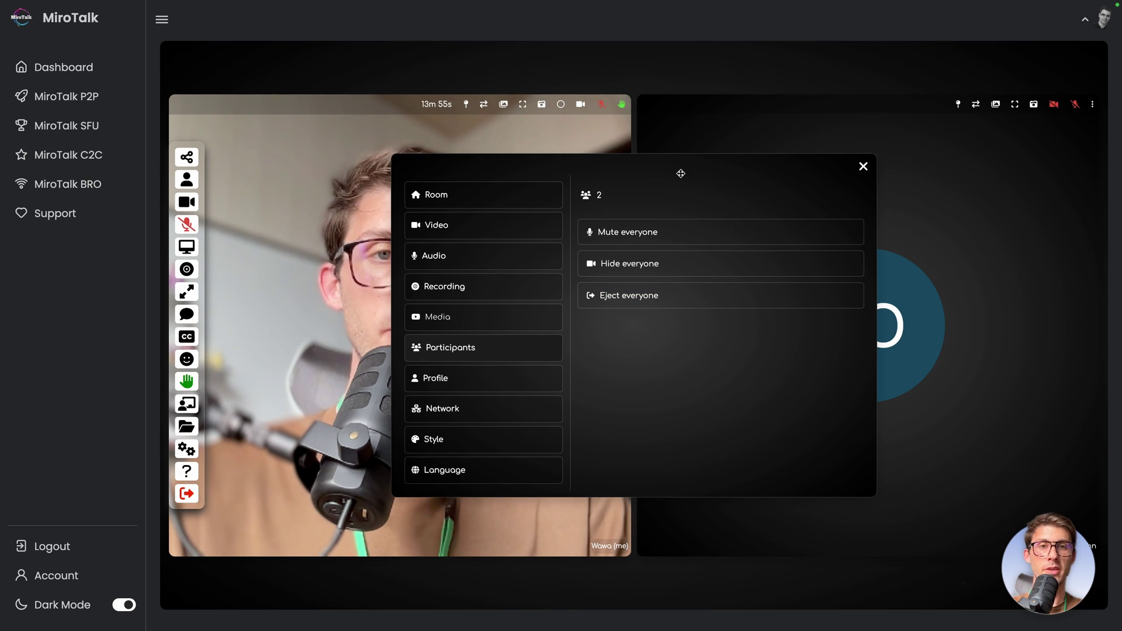
{"action": "left_click_drag", "start_coordinate": [681, 173], "coordinate": [514, 169]}
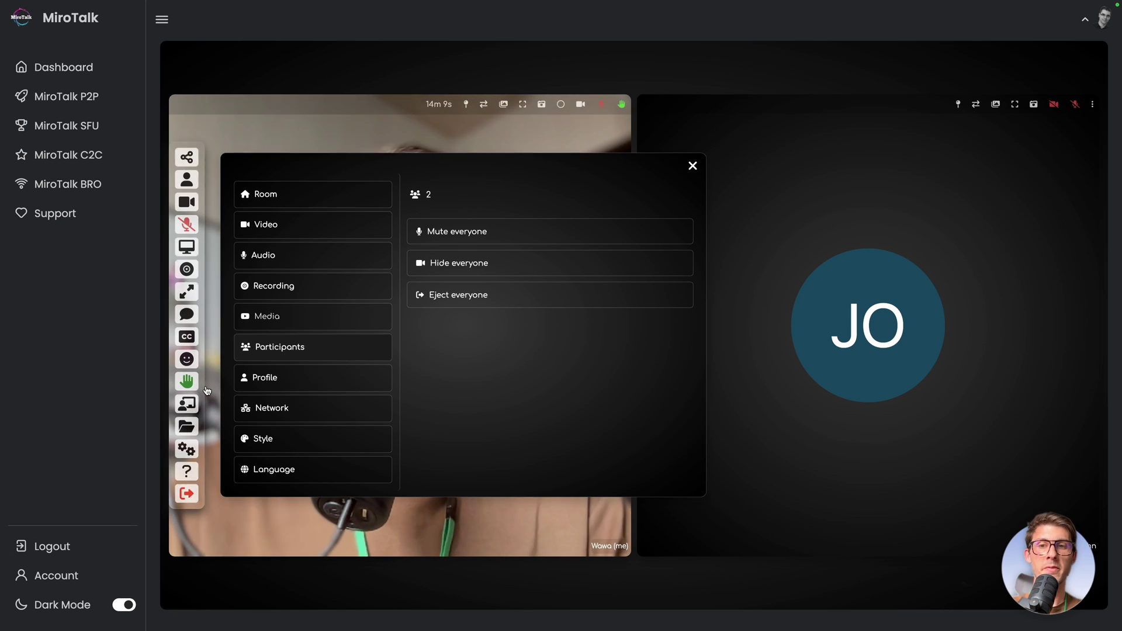
Step: Leave the P2P meeting, answering No to the feedback rating prompt
{"action": "left_click", "coordinate": [188, 492]}
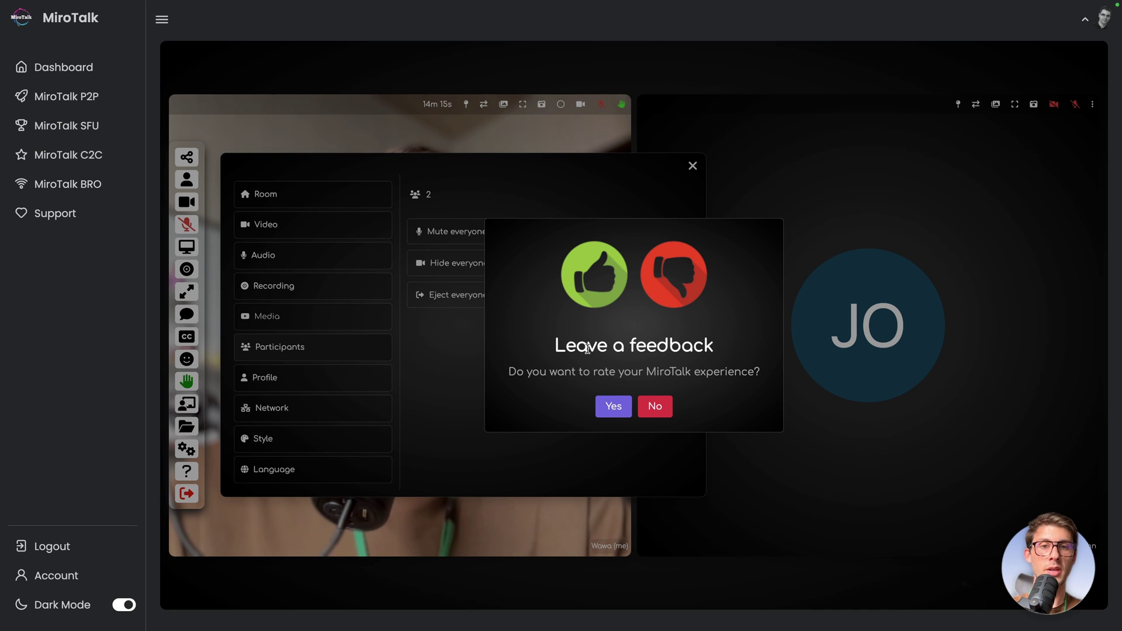
{"action": "left_click", "coordinate": [655, 406]}
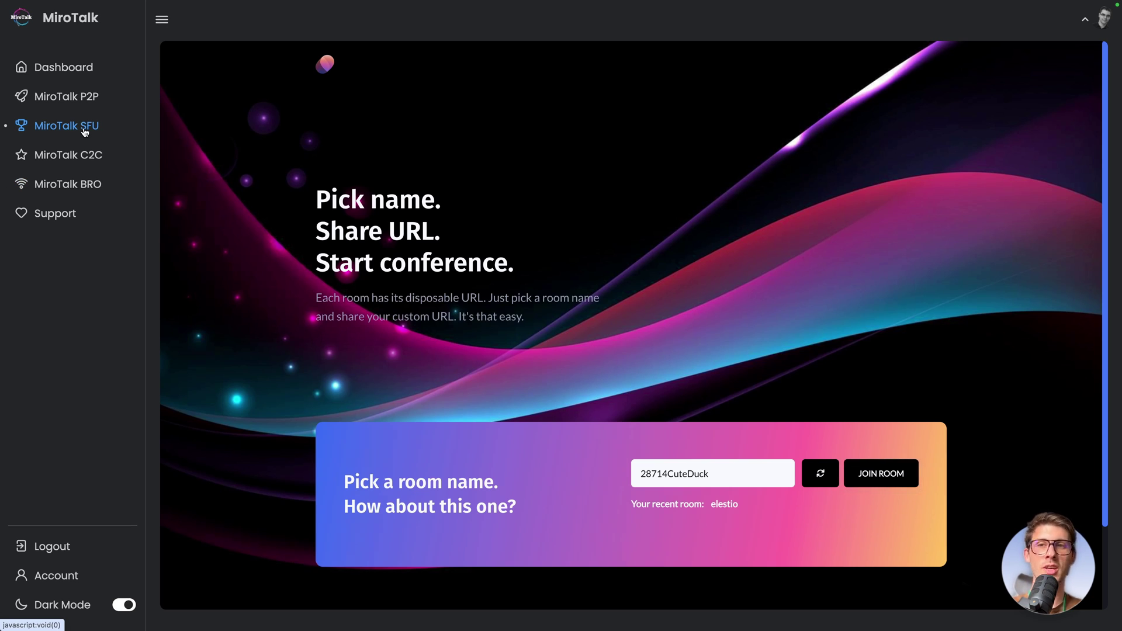
Step: Join the C2C room 'elestio2' after entering a username
{"action": "left_click", "coordinate": [67, 161]}
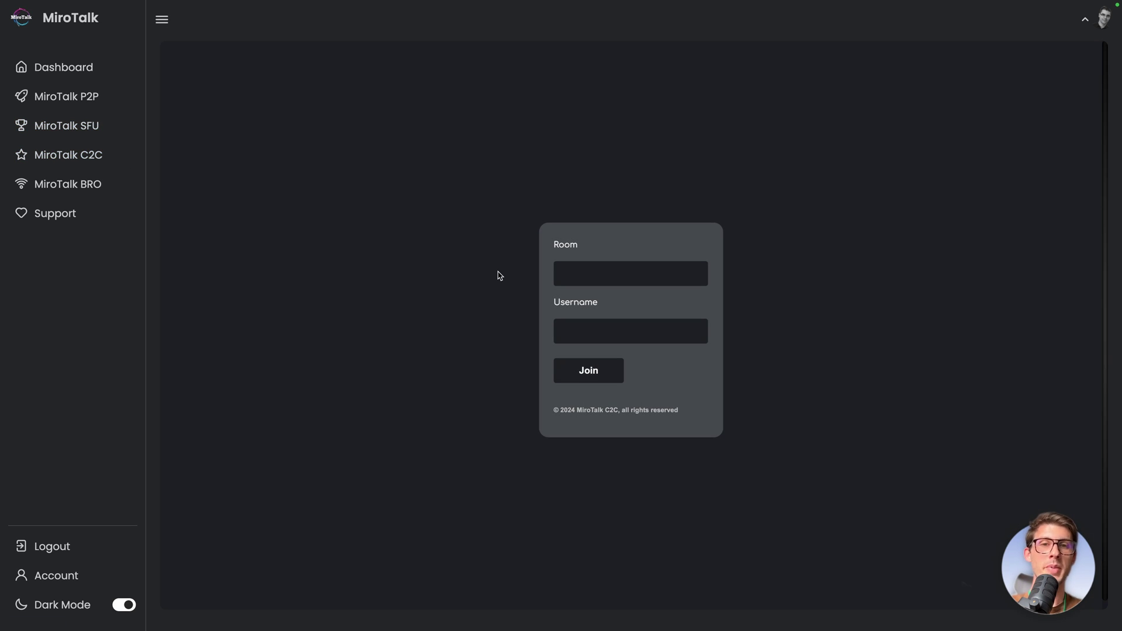
{"action": "left_click", "coordinate": [594, 278]}
{"action": "type", "text": "elestio2"}
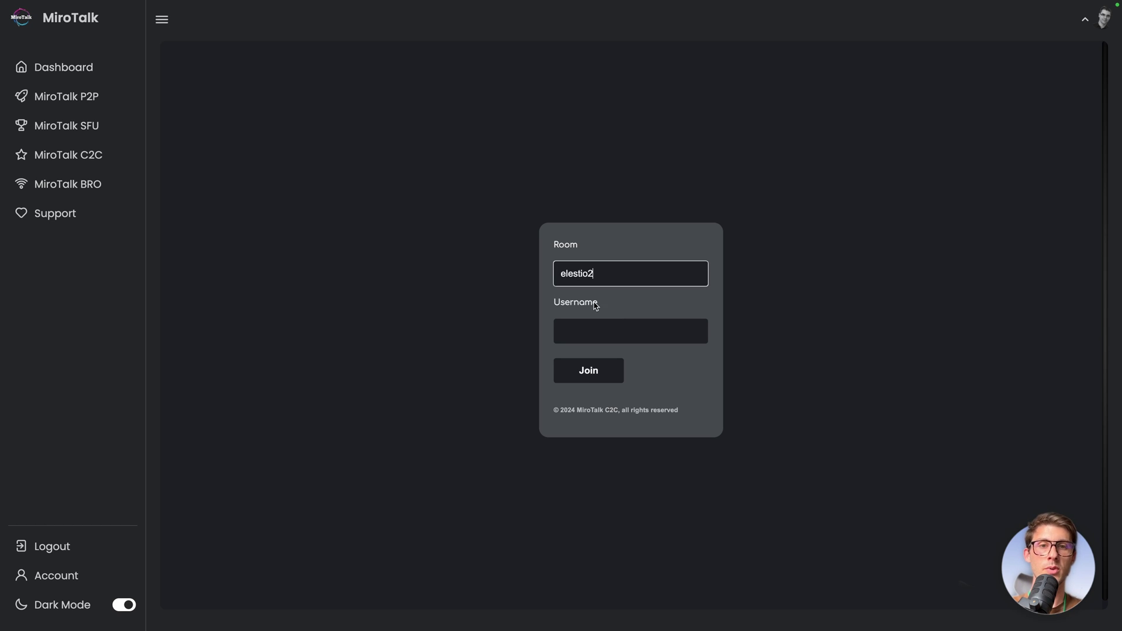
{"action": "left_click", "coordinate": [597, 329]}
{"action": "type", "text": "Wawa"}
{"action": "left_click", "coordinate": [571, 369]}
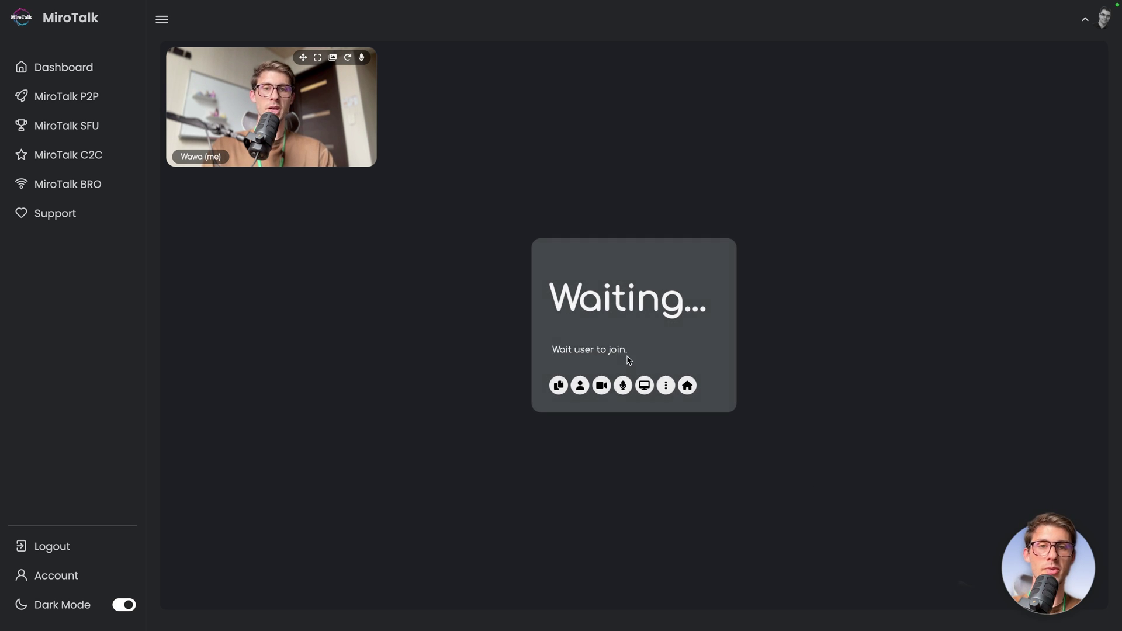
Step: Show the elestio2 room's QR code and link, then join it from the phone under a guest username
{"action": "left_click", "coordinate": [555, 391]}
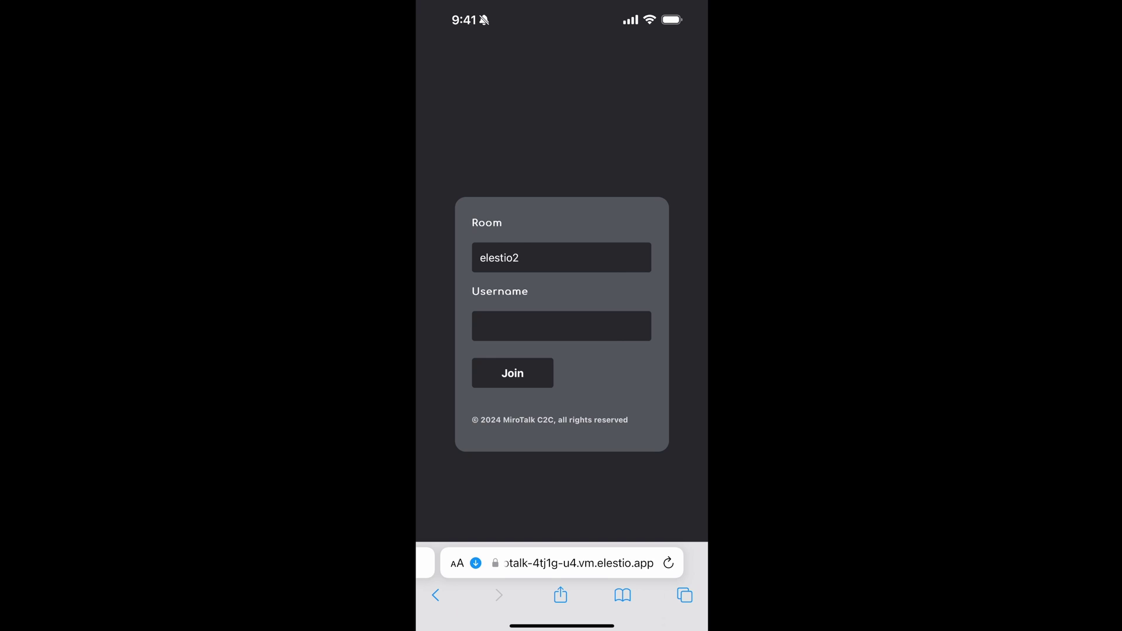
{"action": "left_click", "coordinate": [561, 326]}
{"action": "type", "text": "John"}
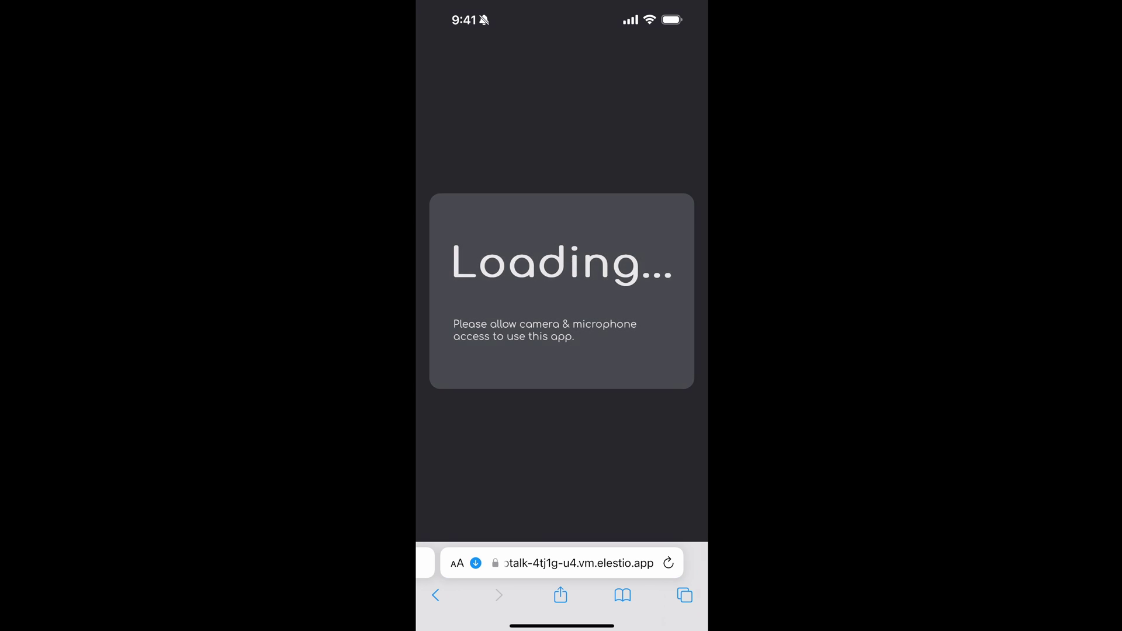
{"action": "left_click", "coordinate": [606, 368]}
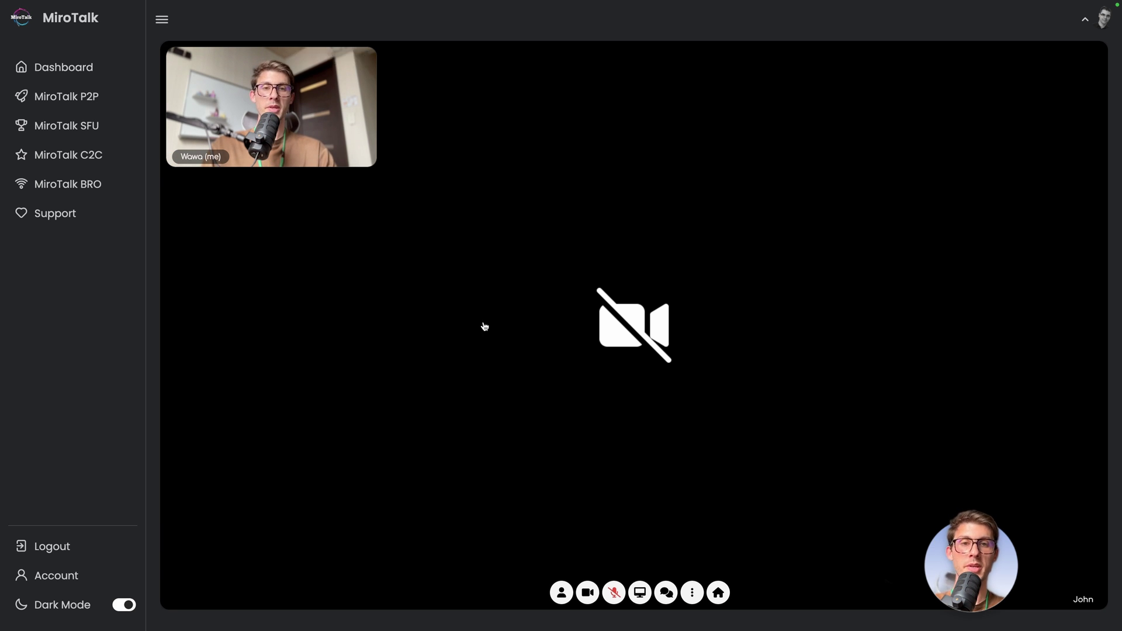
Step: Open the call's chat panel and put the caret in the 'Write a message' field
{"action": "mouse_move", "coordinate": [639, 253]}
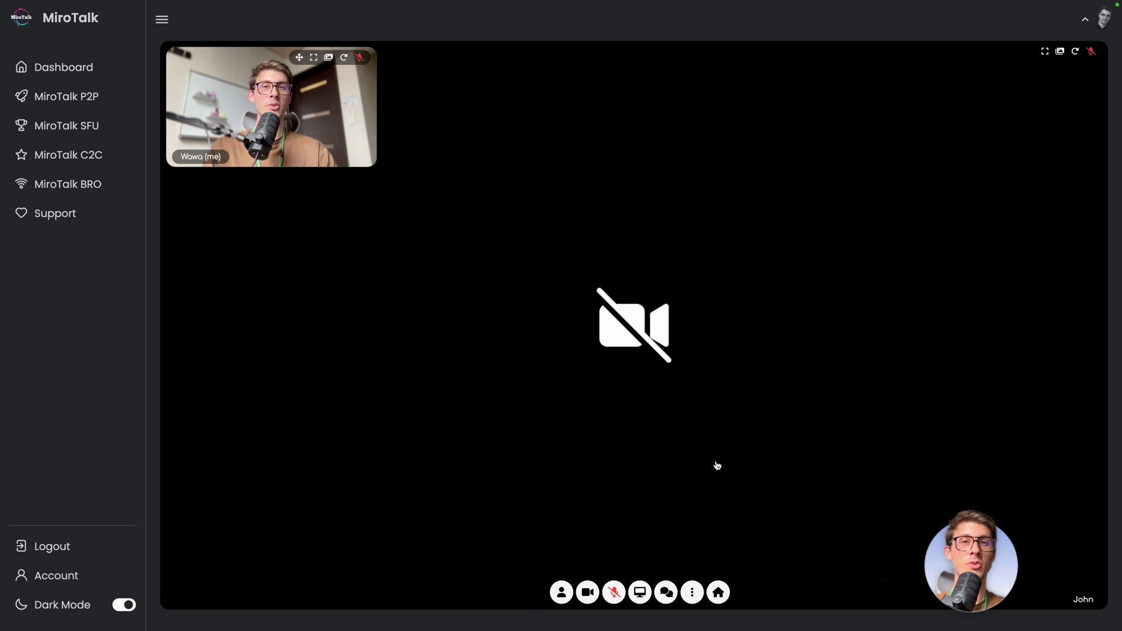
{"action": "left_click", "coordinate": [666, 593]}
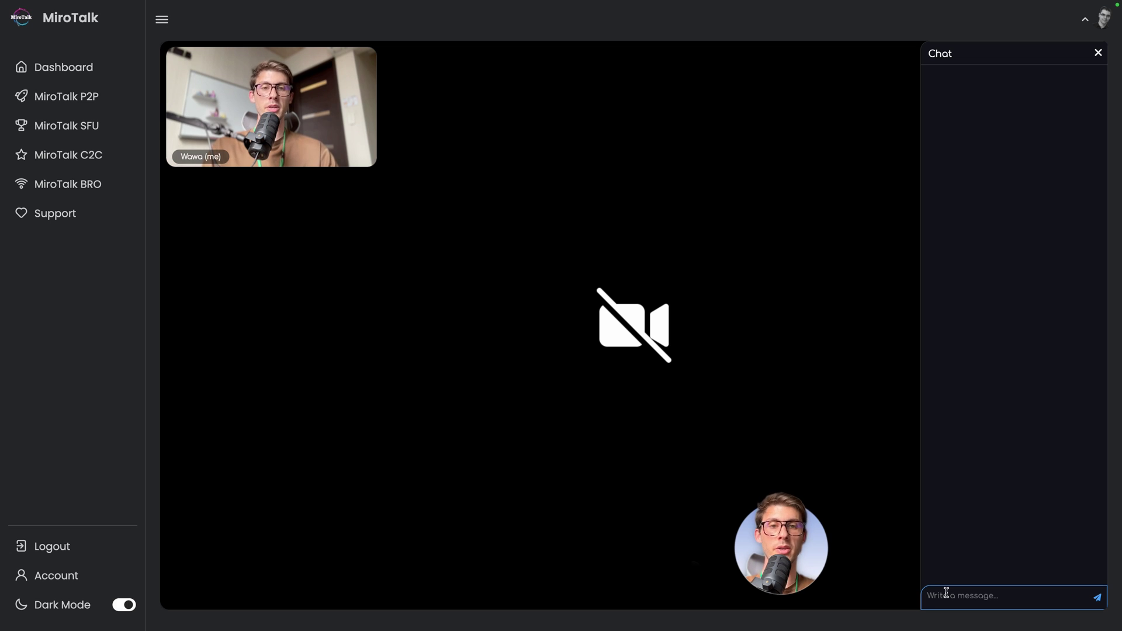
{"action": "left_click", "coordinate": [947, 593]}
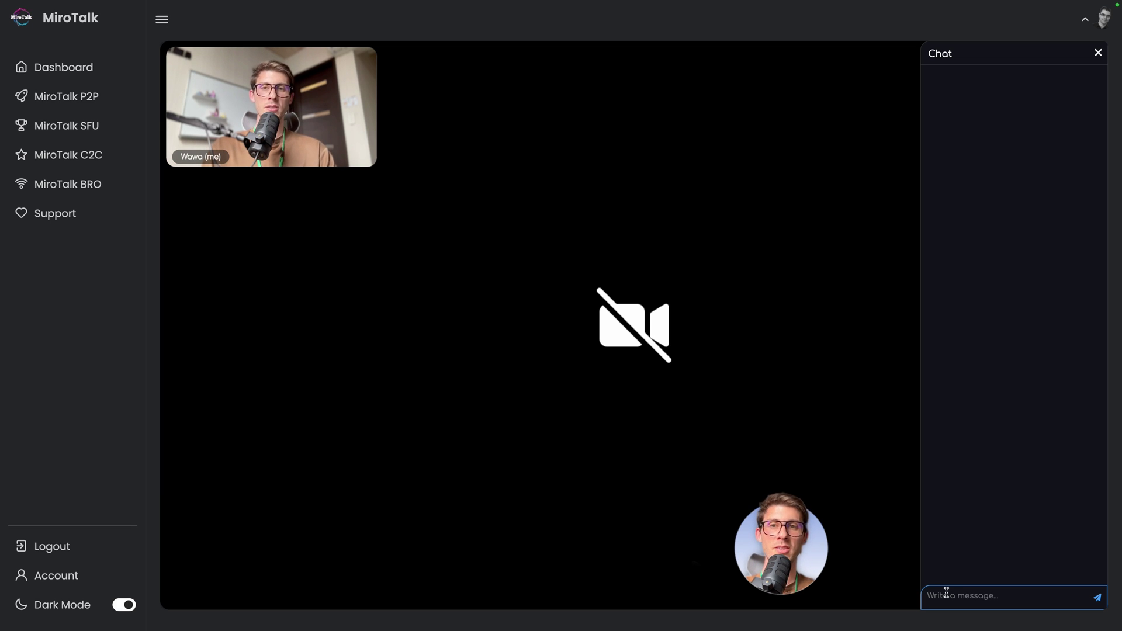
{"action": "mouse_move", "coordinate": [624, 473]}
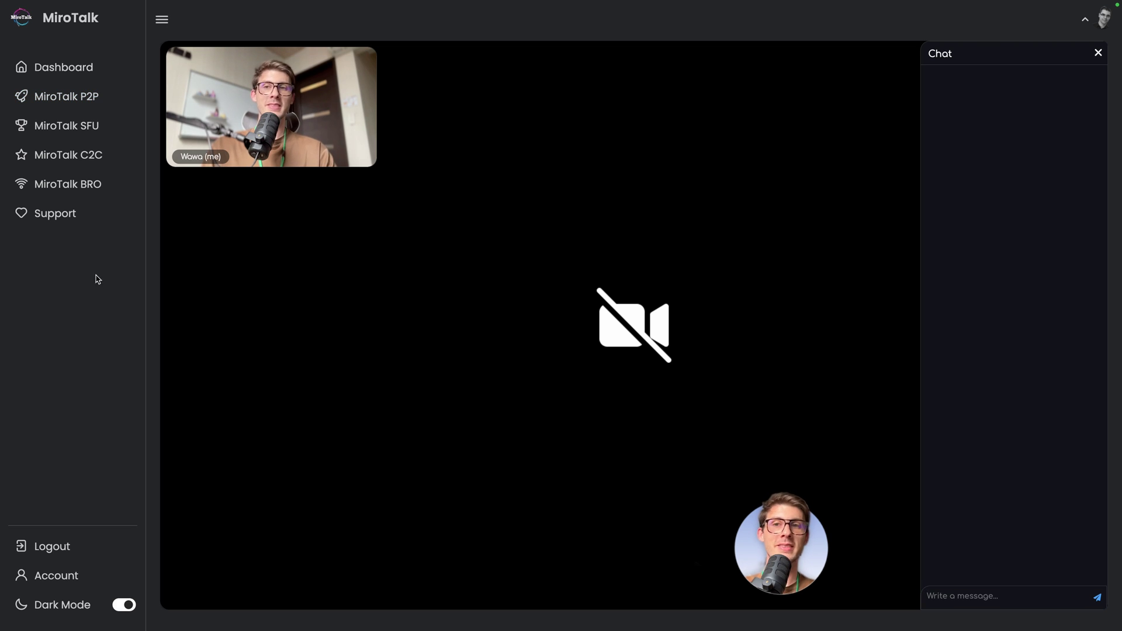
Step: Open MiroTalk BRO, set your username, and go live from the desktop camera as Broadcaster
{"action": "left_click", "coordinate": [80, 189]}
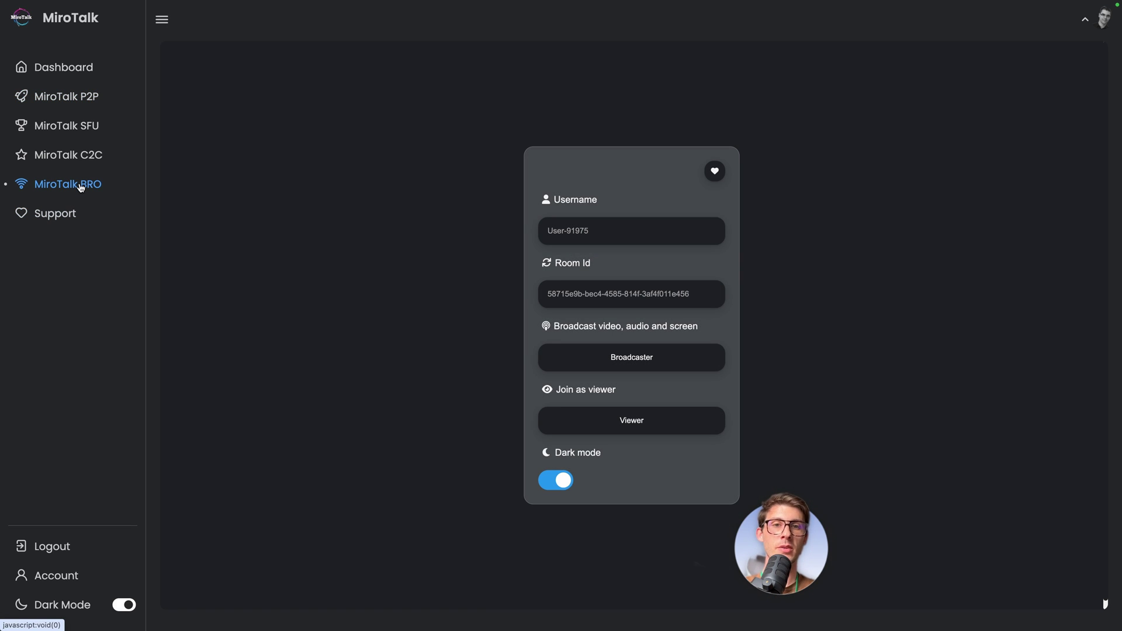
{"action": "left_click_drag", "start_coordinate": [761, 535], "coordinate": [953, 525]}
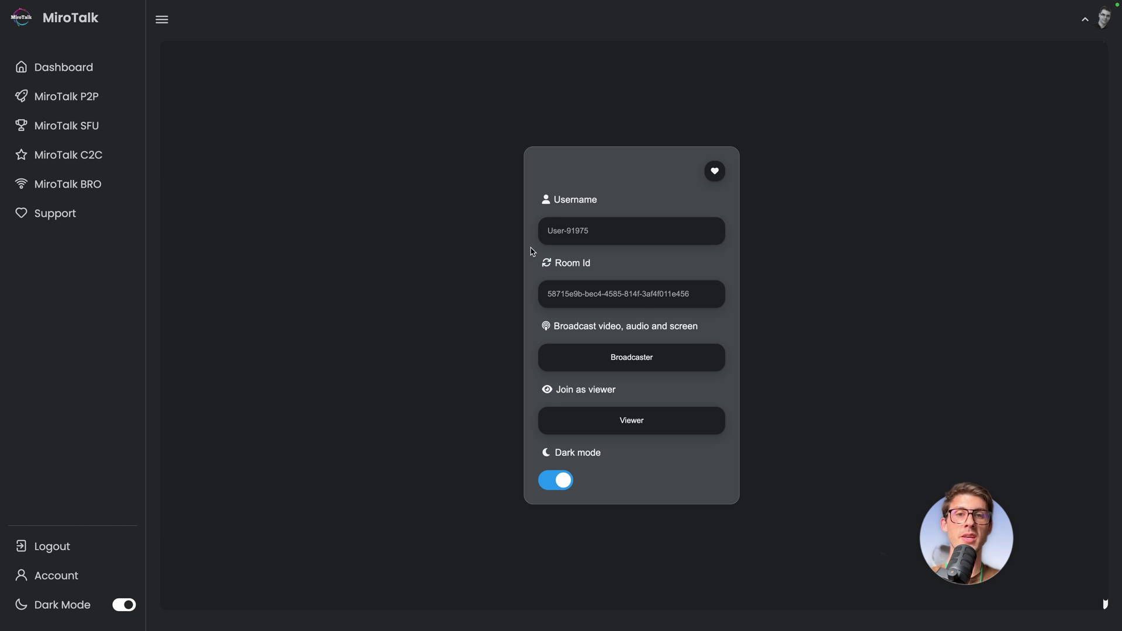
{"action": "left_click", "coordinate": [610, 231]}
{"action": "type", "text": "Wawa"}
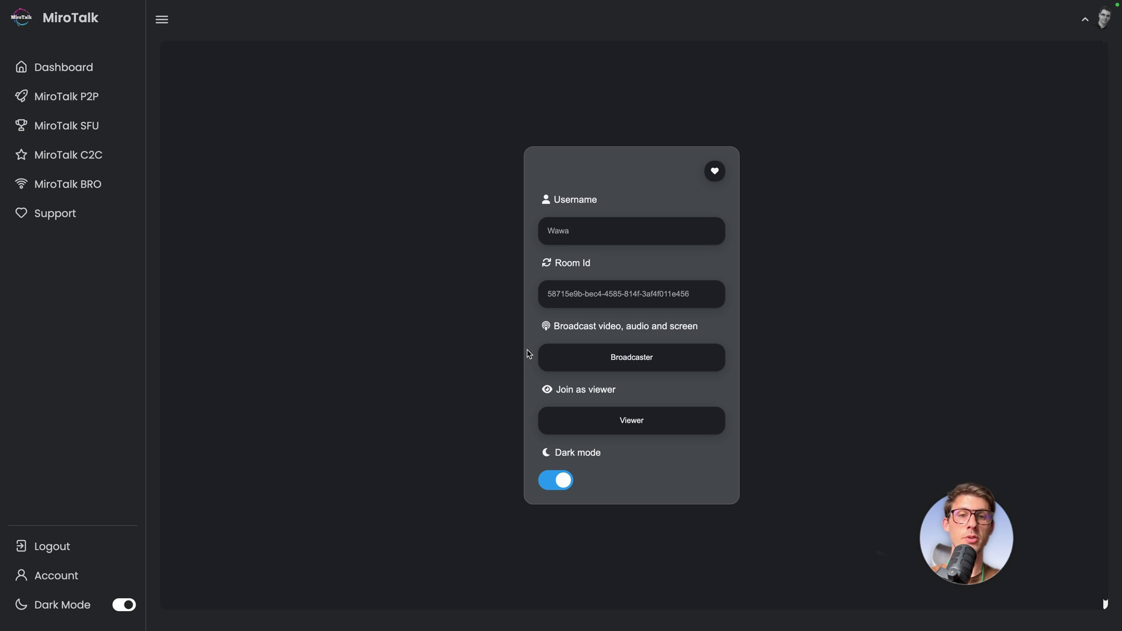
{"action": "left_click", "coordinate": [611, 362]}
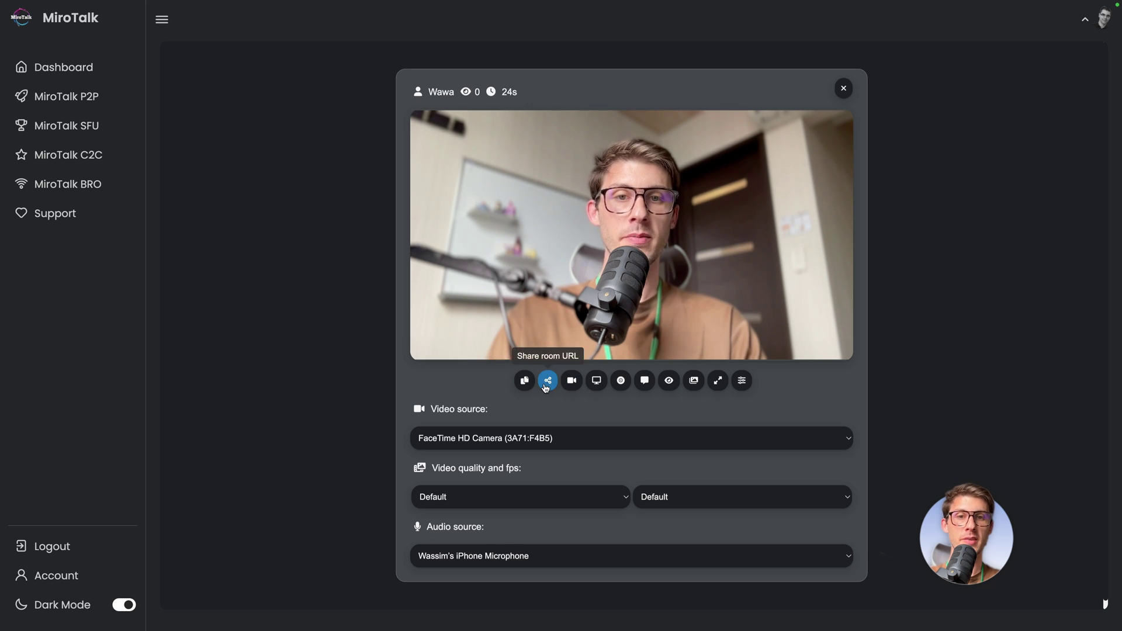
Step: Share the broadcast link and join from the phone as a viewer, accepting the audio prompt
{"action": "left_click", "coordinate": [548, 383]}
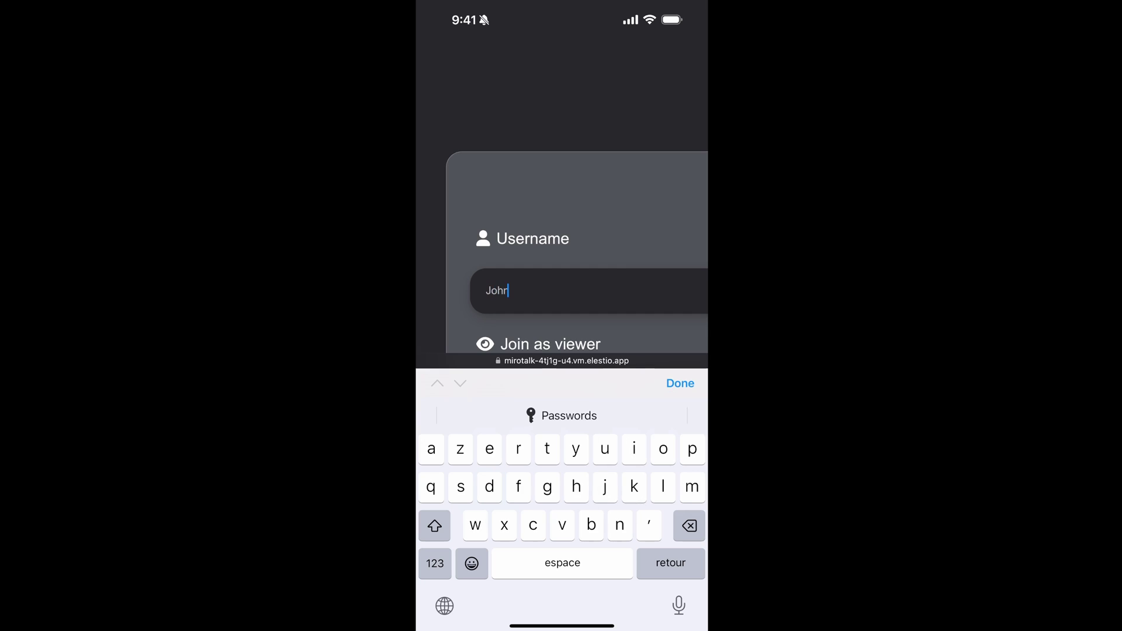
{"action": "scroll", "coordinate": [562, 234], "scroll_direction": "down", "scroll_amount": 5}
{"action": "left_click", "coordinate": [680, 383]}
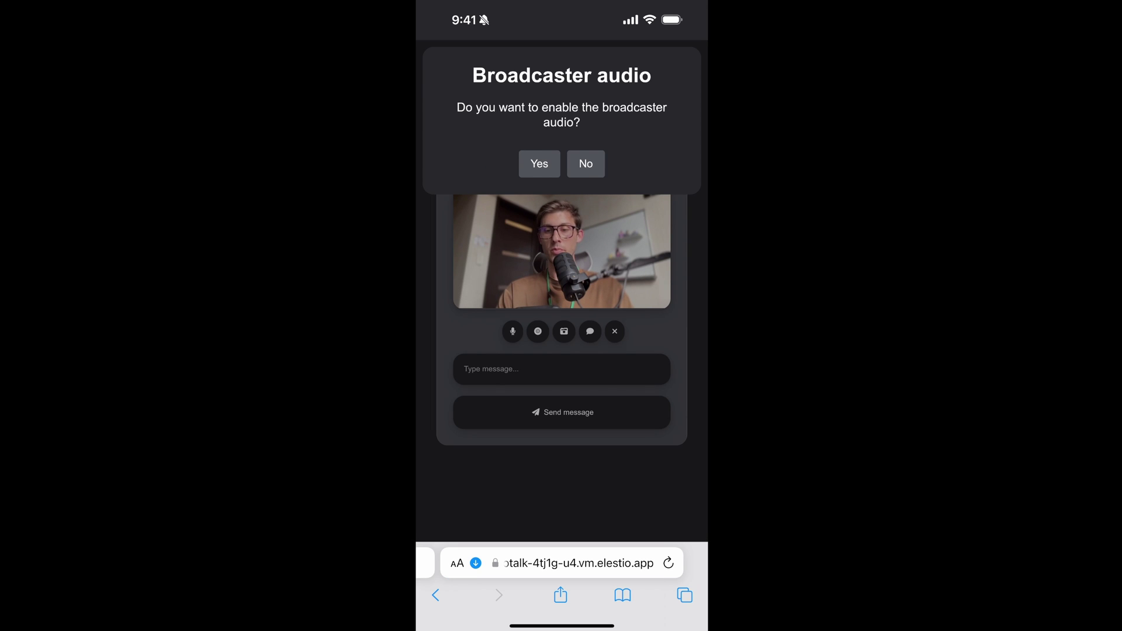
{"action": "left_click", "coordinate": [586, 163]}
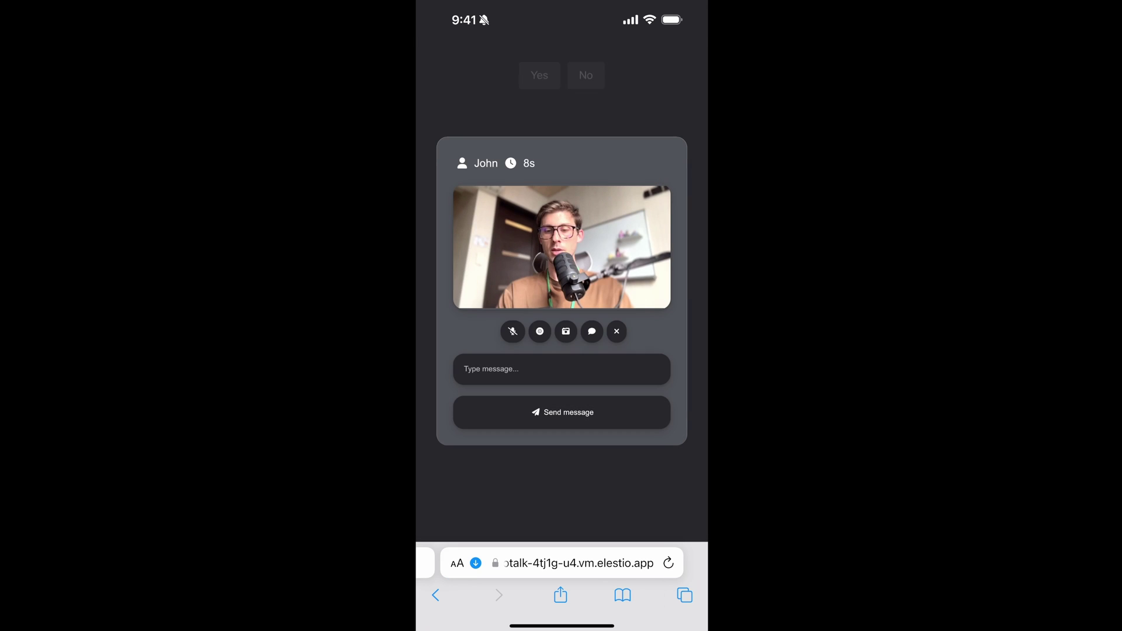
Step: Send the broadcaster the chat message 'Hello i love what you do' from the phone
{"action": "left_click", "coordinate": [561, 369]}
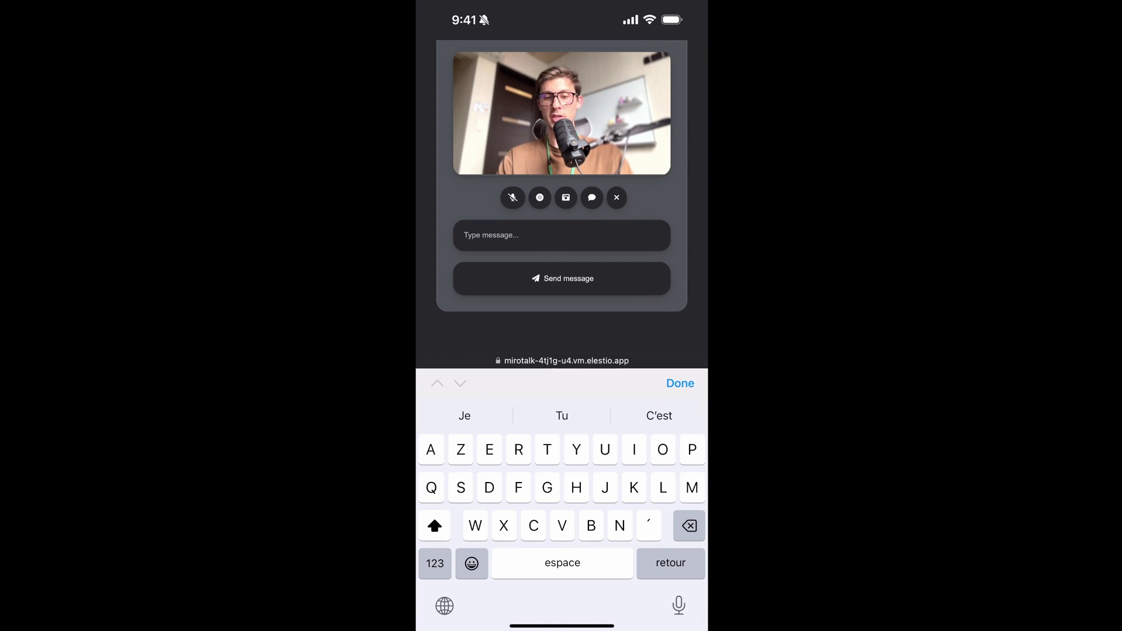
{"action": "type", "text": "Hello i"}
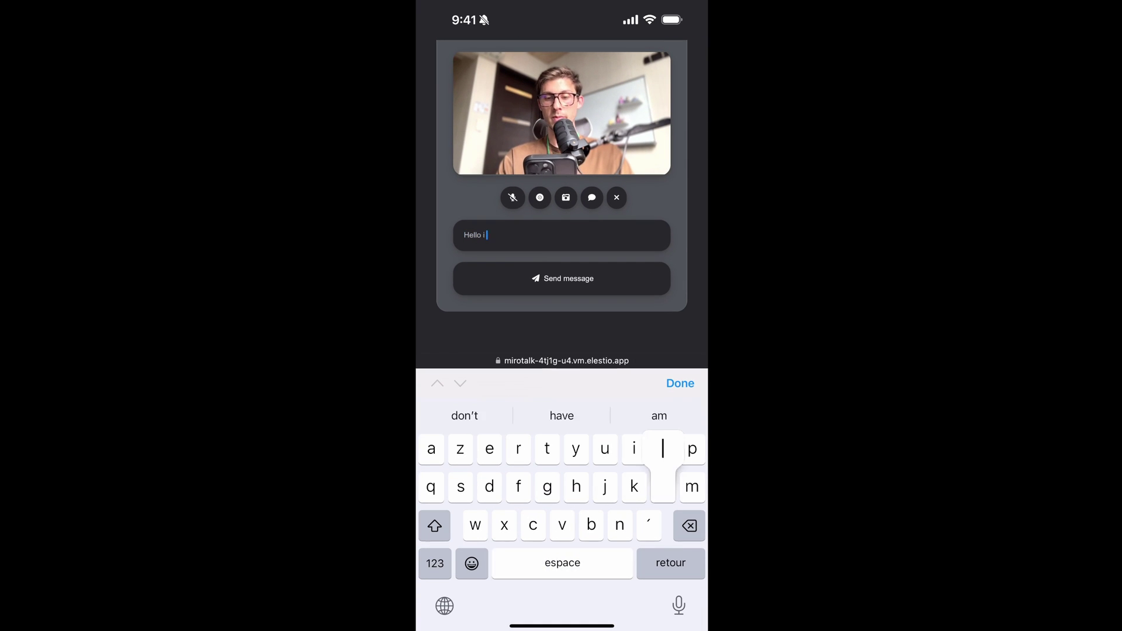
{"action": "type", "text": " love what you do"}
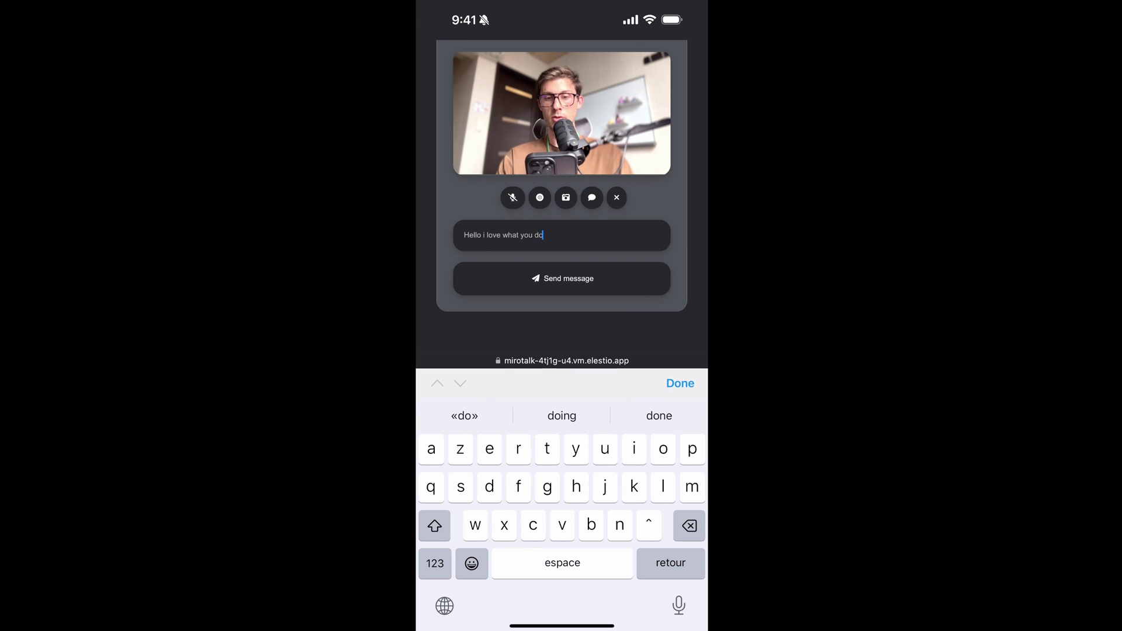
{"action": "key", "text": "Return"}
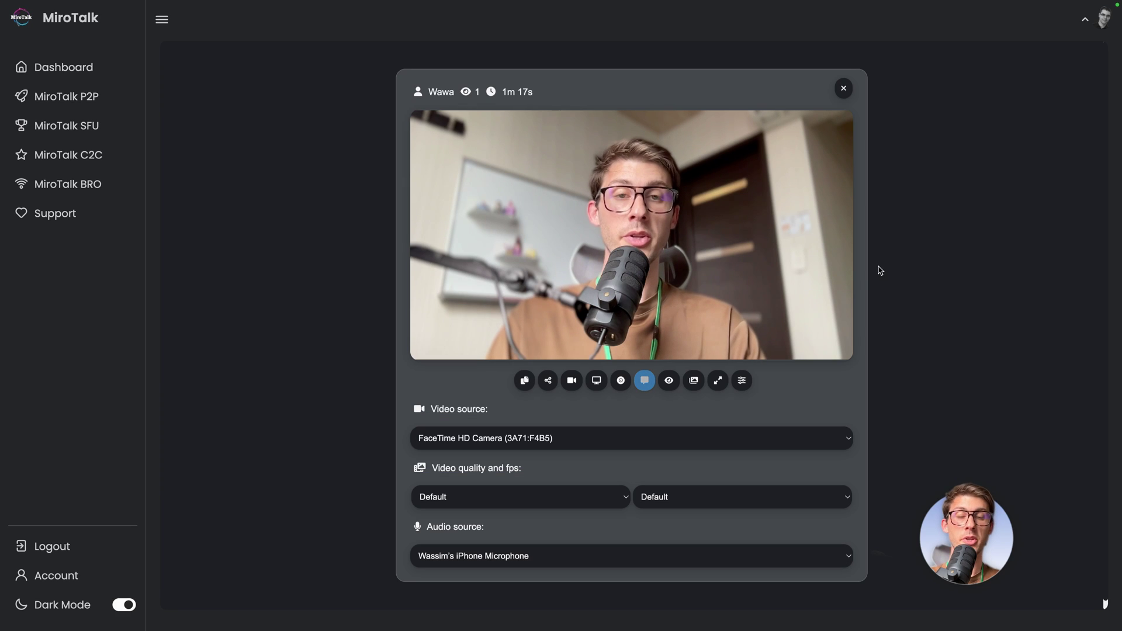
Step: Show the 'Hello i love what you do' message, then the viewers list with the phone viewer
{"action": "left_click", "coordinate": [646, 385]}
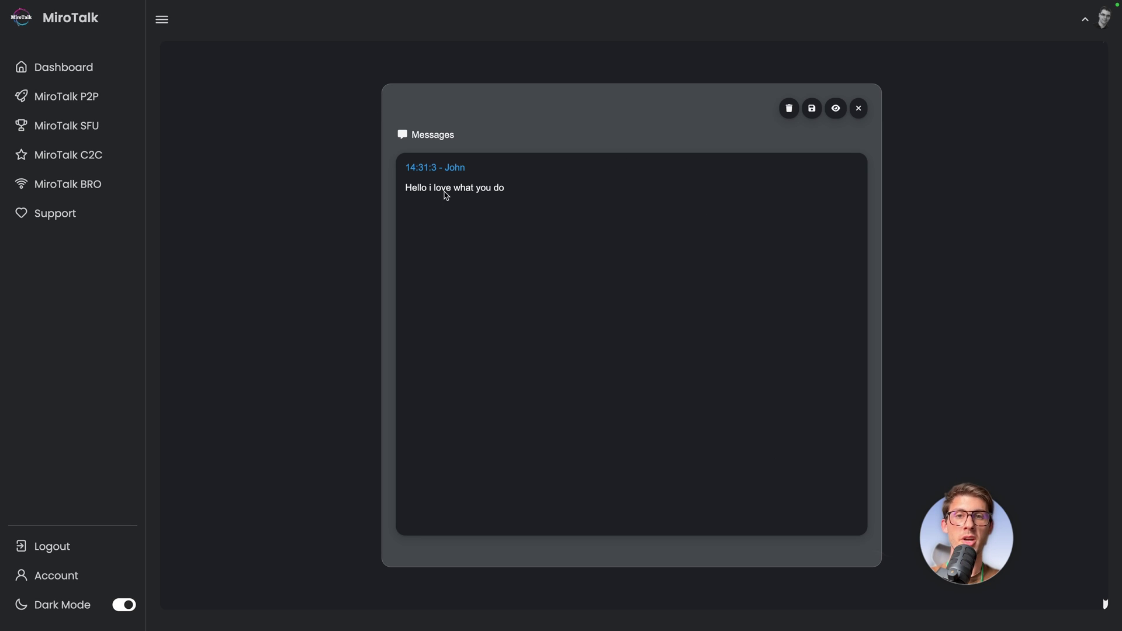
{"action": "left_click", "coordinate": [834, 109]}
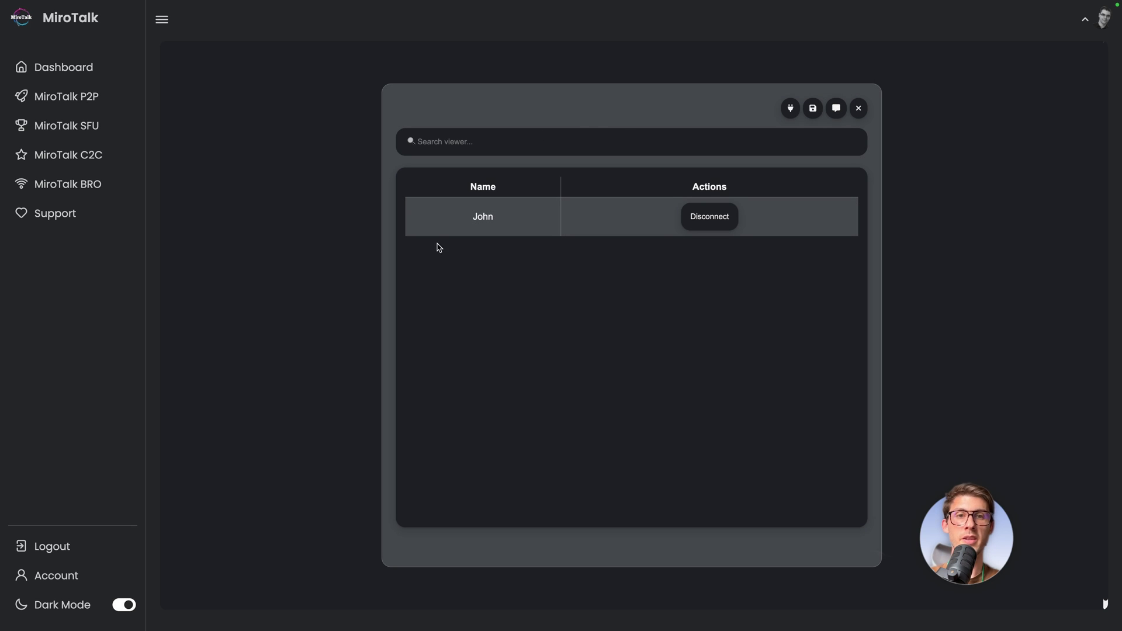